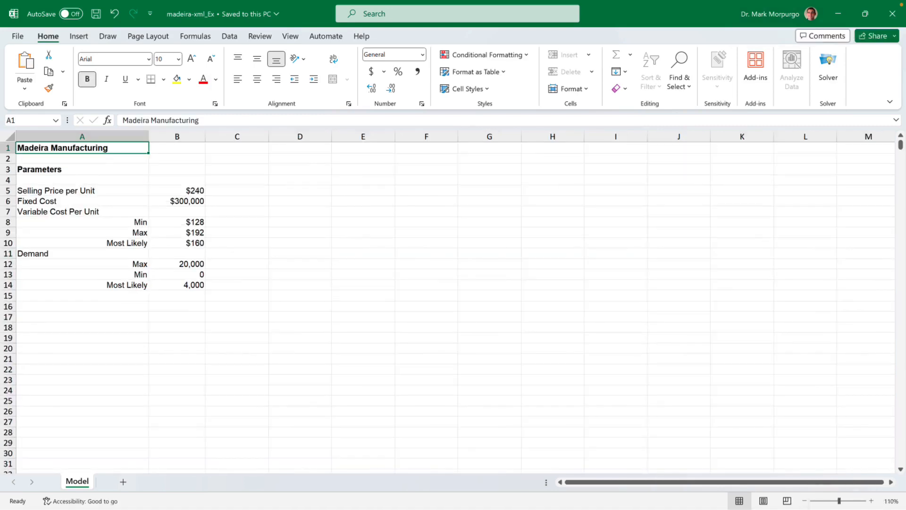
- Add a bold "Model" heading in cell A16 below the parameters
click(82, 306)
text(Model)
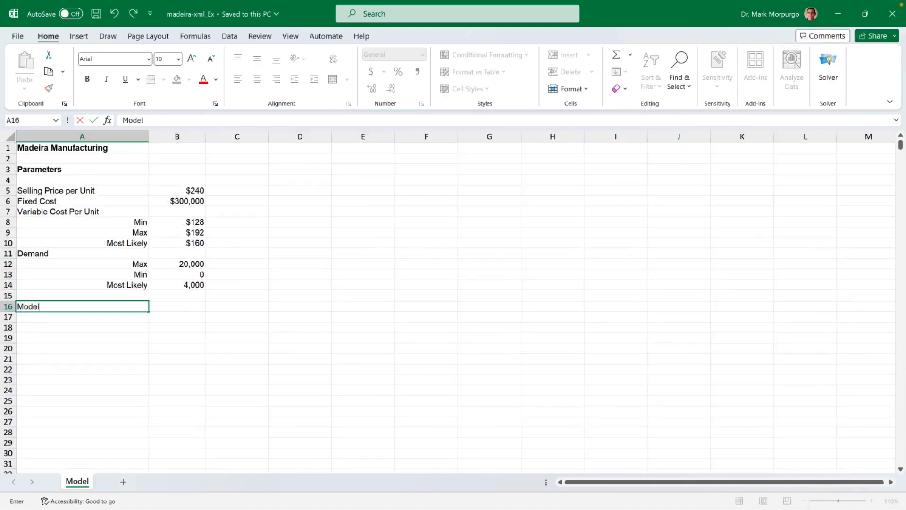
key(Return)
key(Up)
key(ctrl+b)
- Enter the labels "Best Case Profit", "Worst Case Profit" and "Base Case Profit" in cells A18 to A20
key(Down)
key(Down)
text(Best Case Profit)
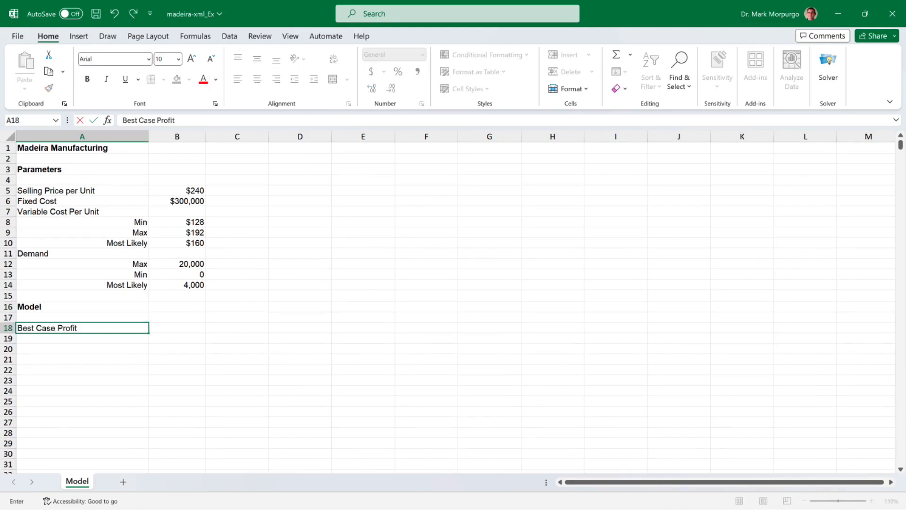
key(Return)
text(Worst Case Profit)
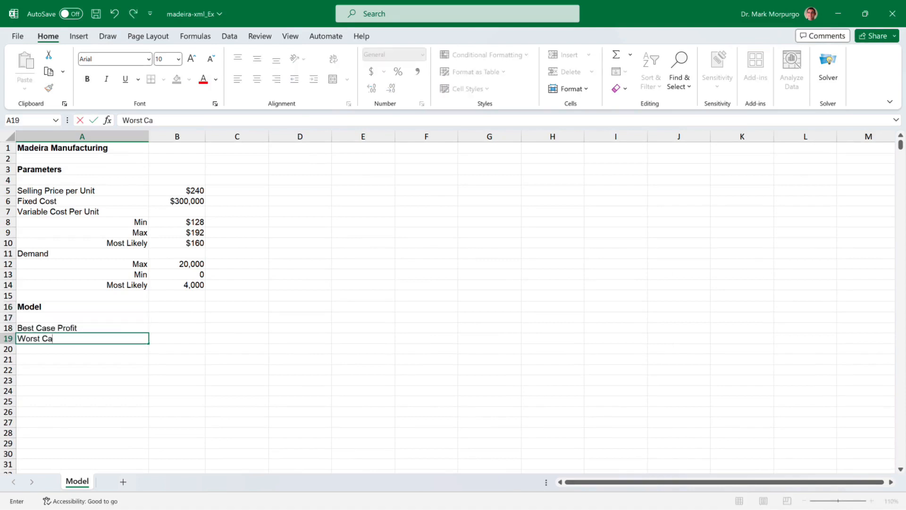
key(Return)
text(Best Case Profit)
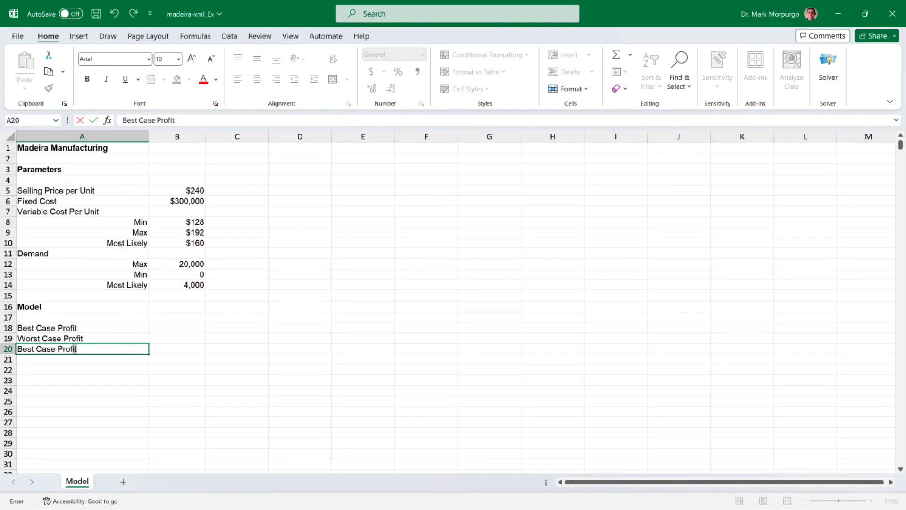
key(Return)
- Enter the labels "Variable Cost per Unit (uniform)" in A22 and "Demand (gamma)" in A23
key(Return)
text(Variable C)
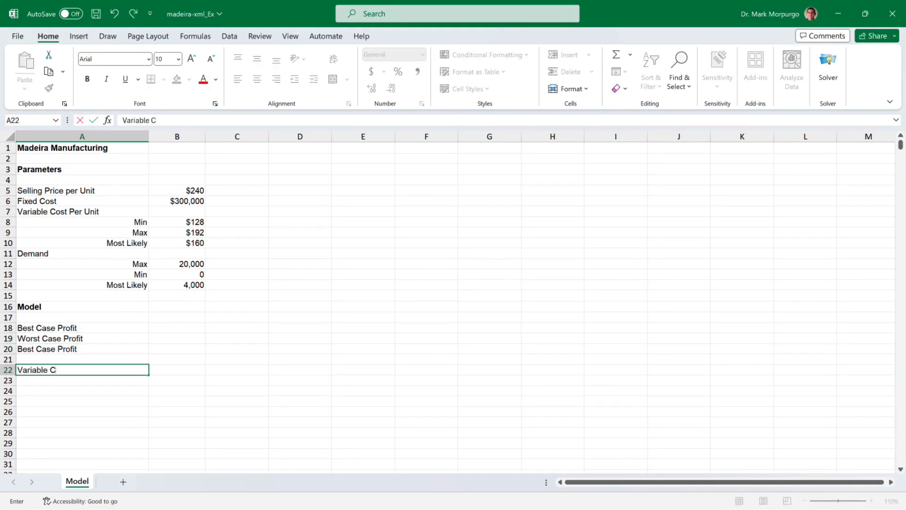
text(ost per Unit (uniform))
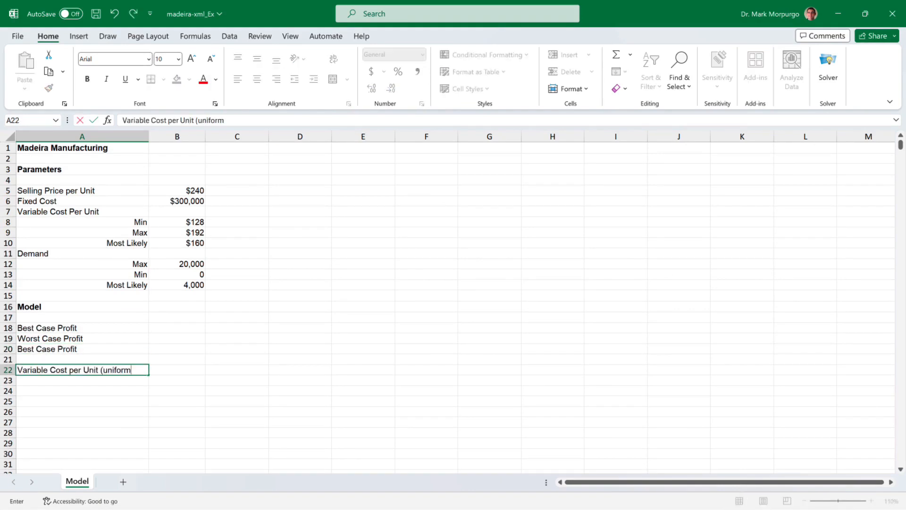
key(Return)
text(Demand (gamma))
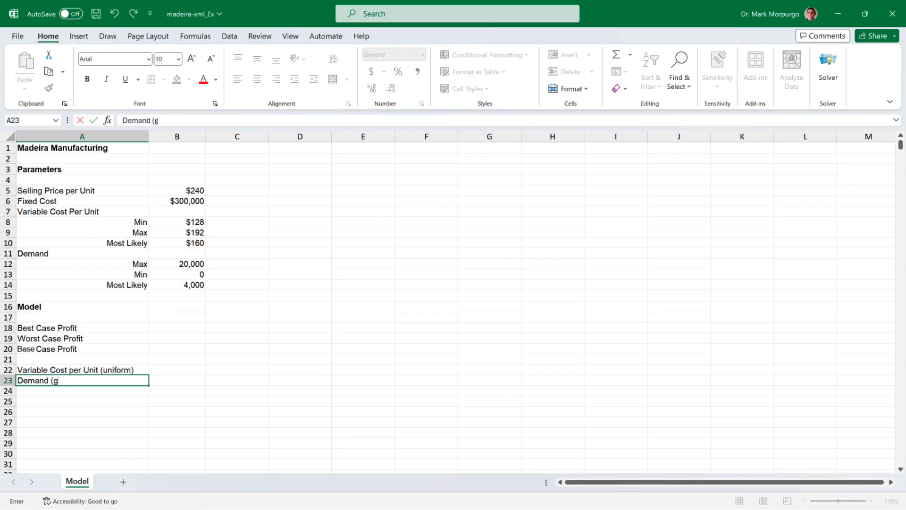
key(Return)
- Enter the labels "Profit" in A25, "Mean Profit" in A27 and "Probability of a Loss" in A28
key(Return)
text(Profit)
key(Return)
key(Return)
text(Mean Profit)
key(Return)
text(Probability of a Loss)
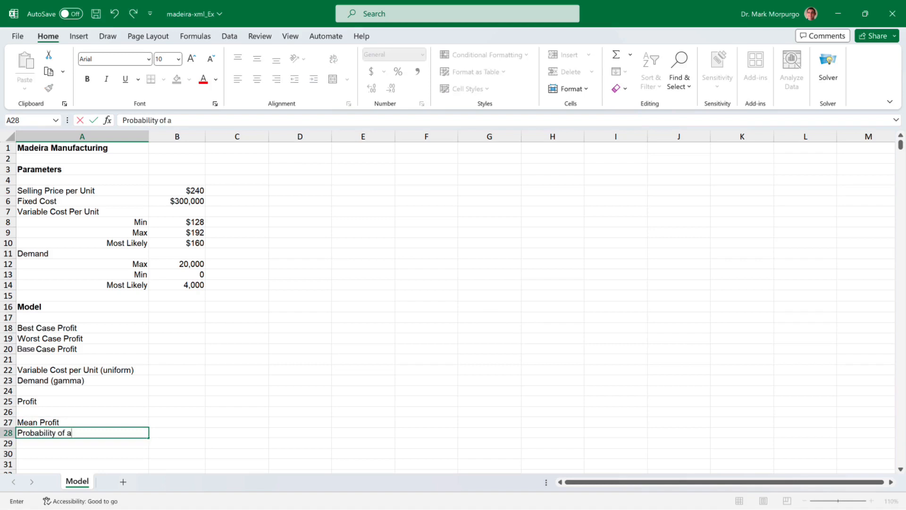
key(Return)
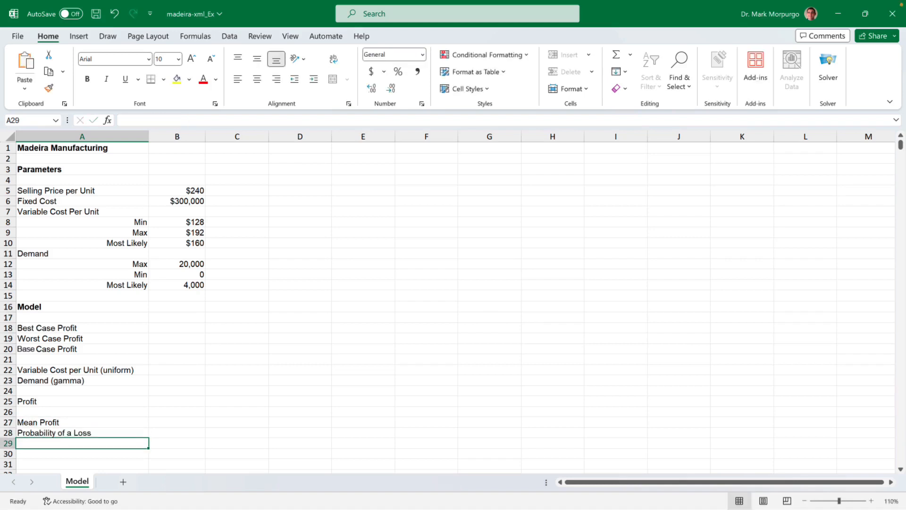
- Fill the three case profit cells B18:B20 with the standard light green color
drag(177, 328, 177, 348)
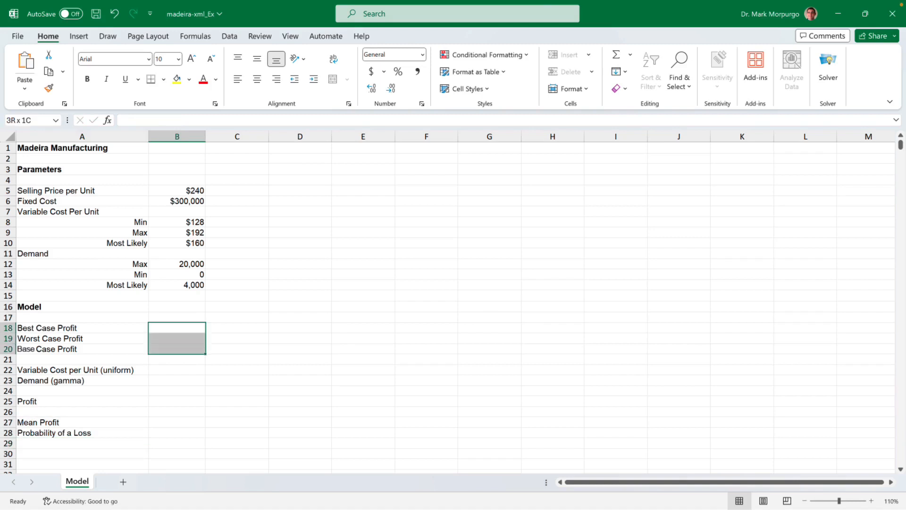
click(188, 79)
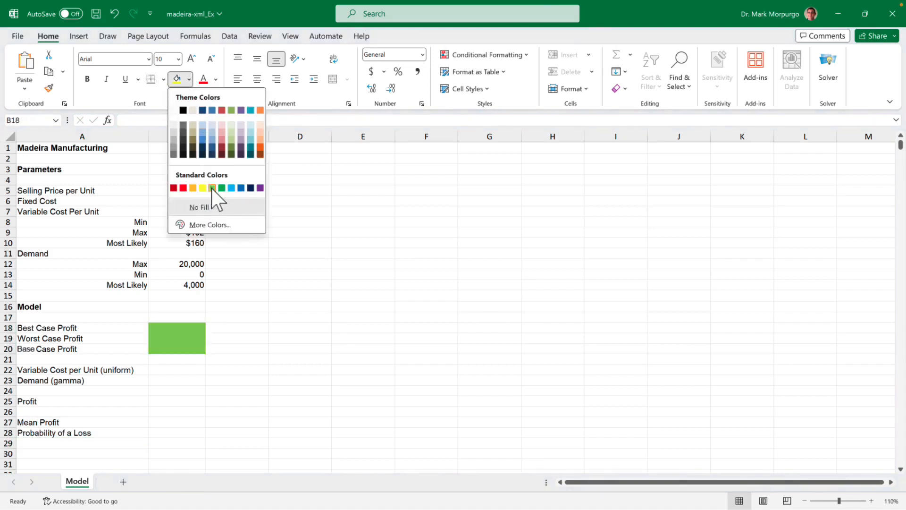
click(212, 188)
- Fill the variable cost and demand cells B22:B23 and the profit cell B25 with a light blue theme color
drag(177, 370, 177, 381)
click(189, 80)
click(200, 130)
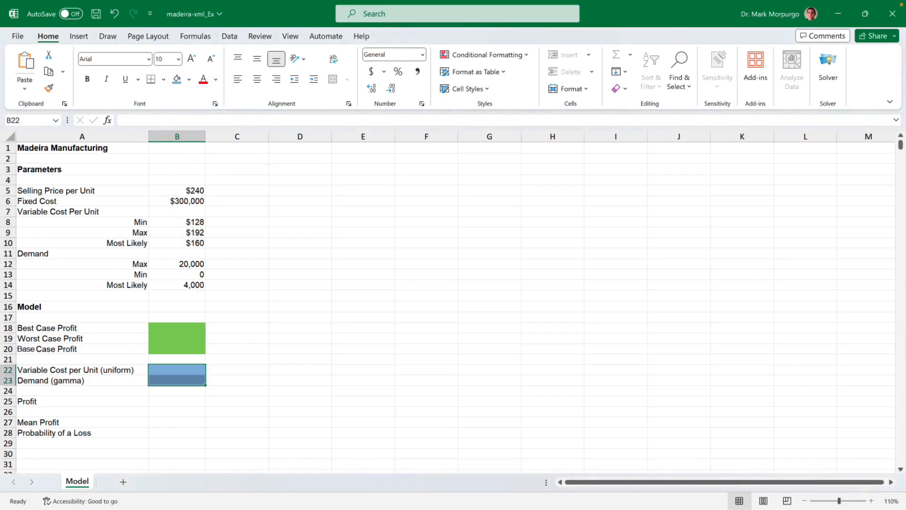
key(Down)
key(Down)
key(Down)
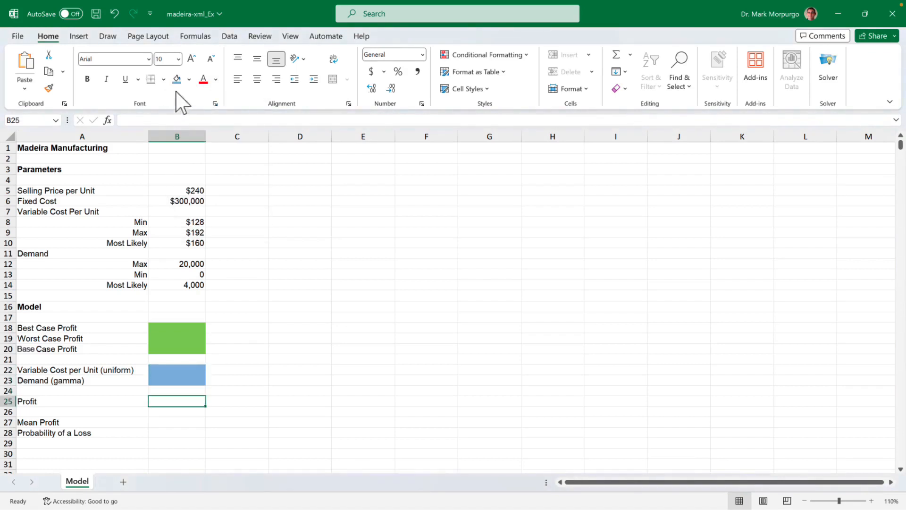
click(177, 79)
- Fill the mean profit and loss probability cells B27:B28 with the standard light green color
key(Down)
key(Down)
key(shift+Down)
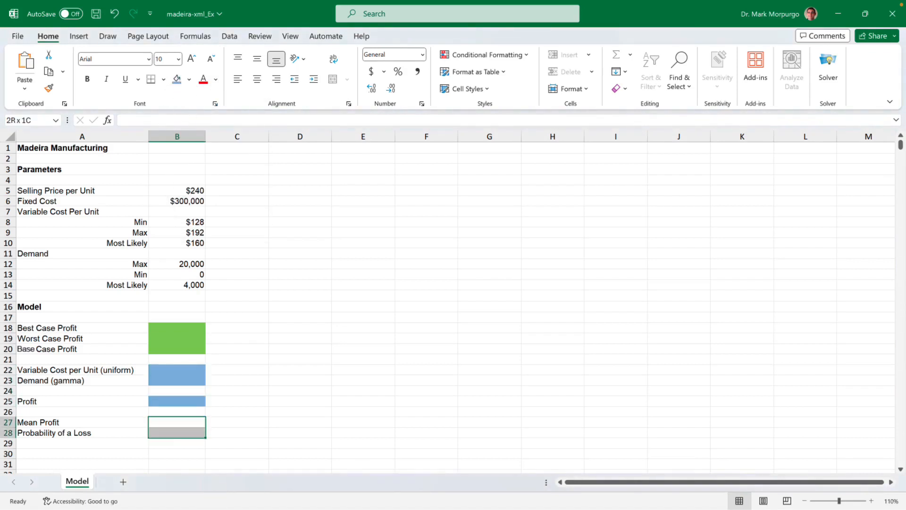
click(189, 79)
click(214, 186)
click(300, 317)
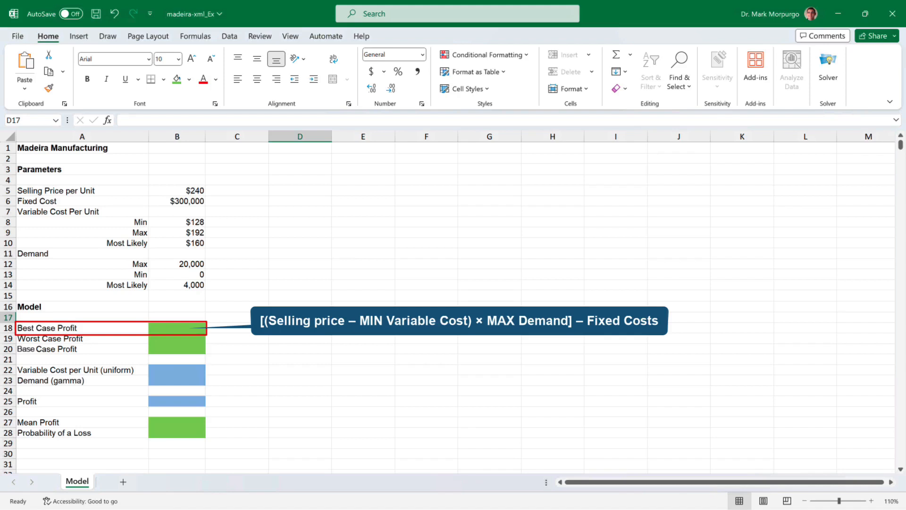
- Enter the best case profit formula =(($B$5-B8)*B12)-$B$6 in B18, with absolute selling price and fixed cost references
click(177, 328)
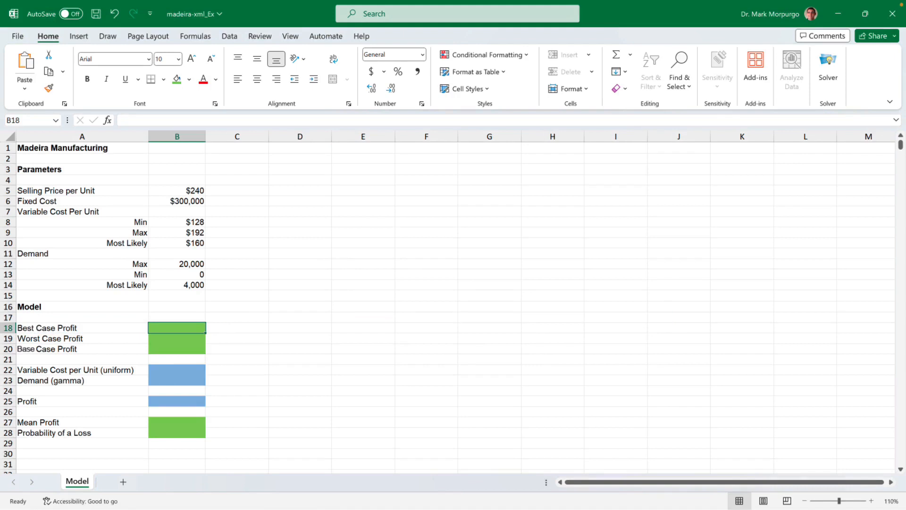
text(=)
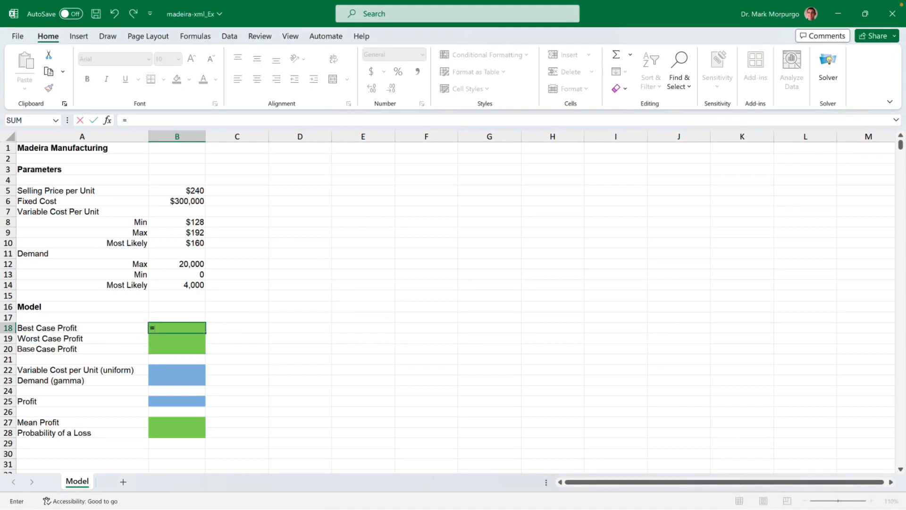
text(()
text((b5)
key(F4)
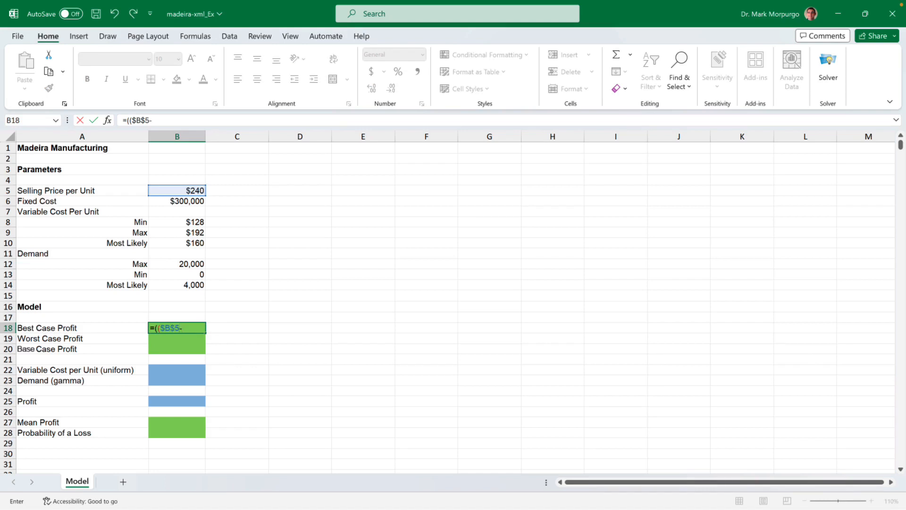
click(177, 222)
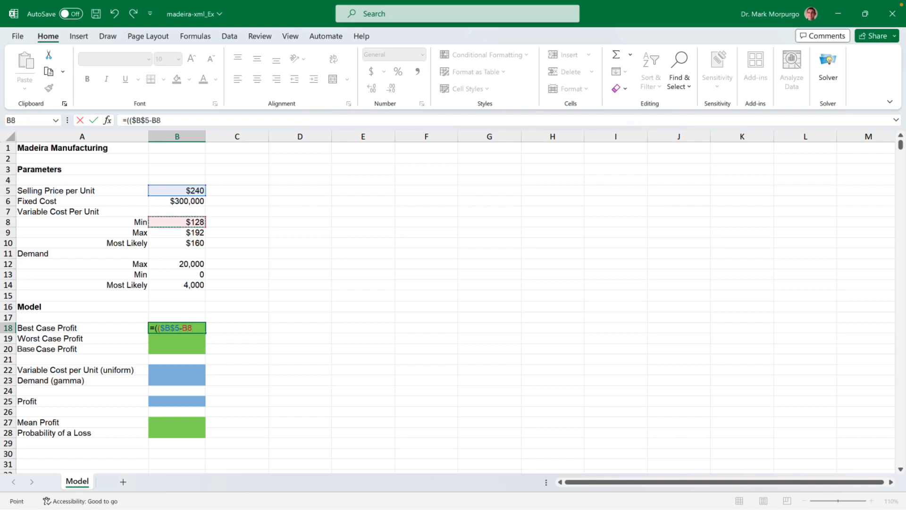
text()*)
click(177, 264)
text()-)
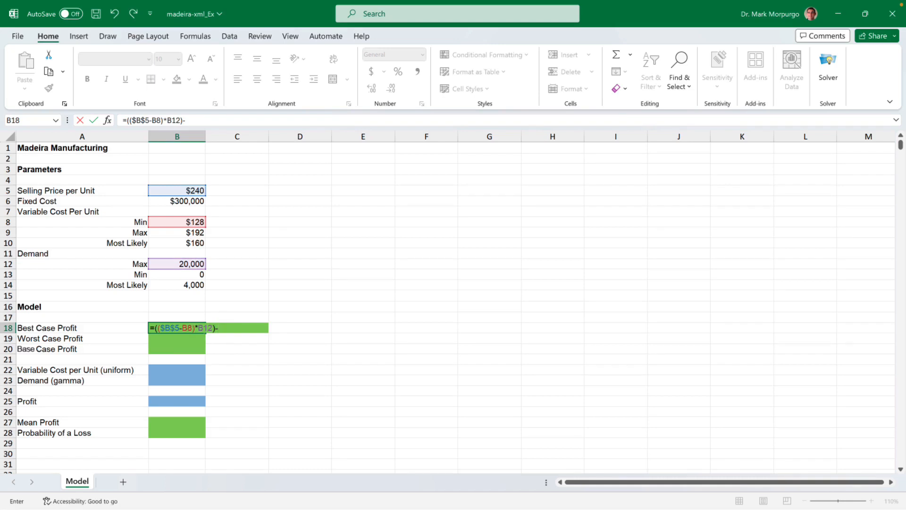
click(177, 201)
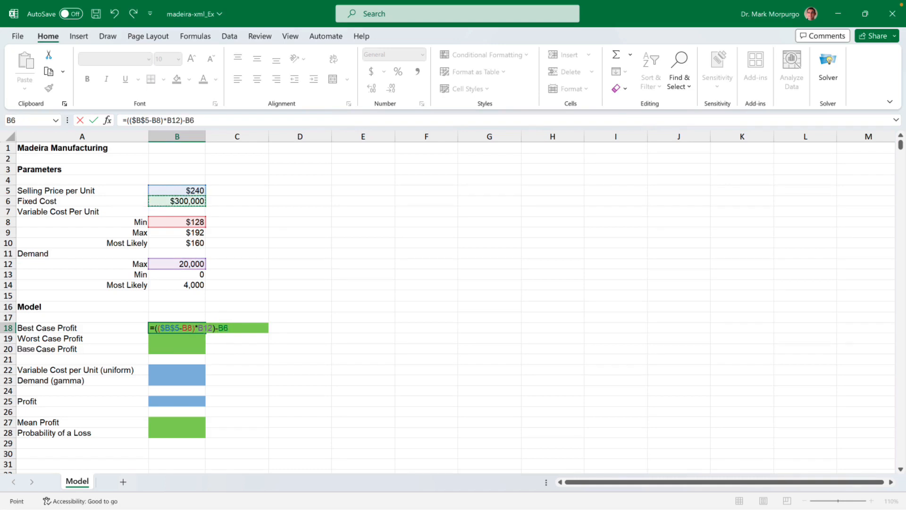
key(F4)
key(Return)
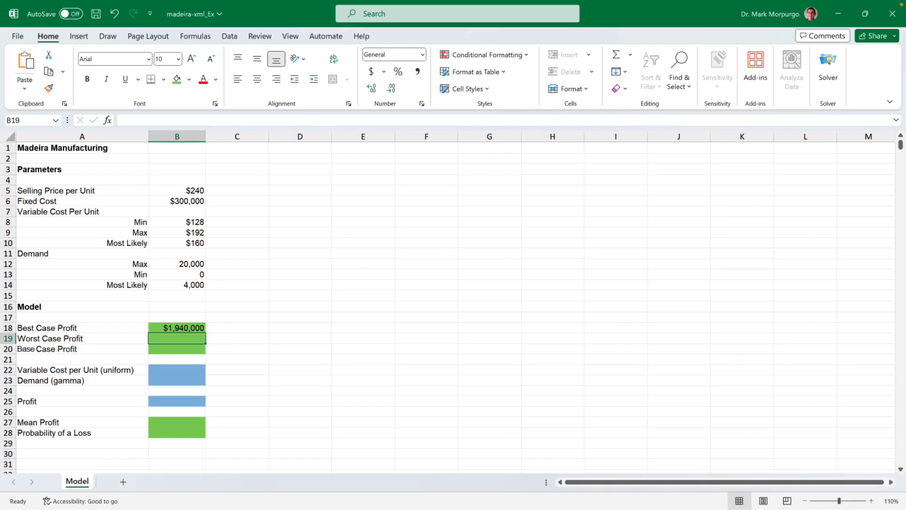
- Copy the best case profit formula from B18 down through B20 for the worst and base cases
click(177, 328)
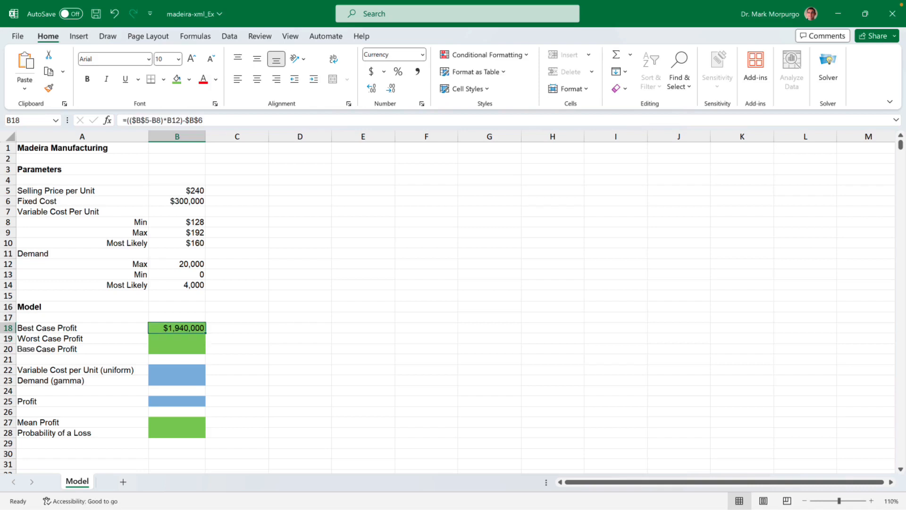
drag(206, 333, 204, 352)
click(265, 350)
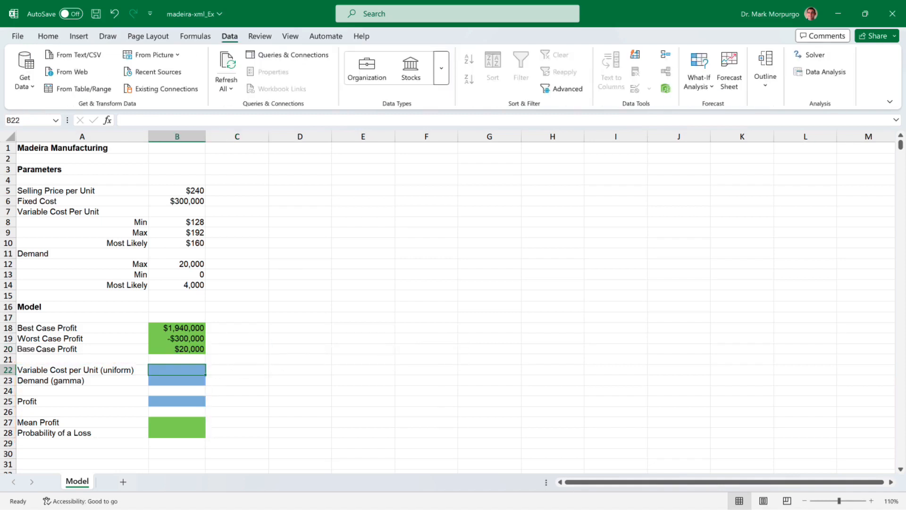
- Enter the uniform variable cost formula =B8+(B9-B8)*RAND() in cell B22
text(=)
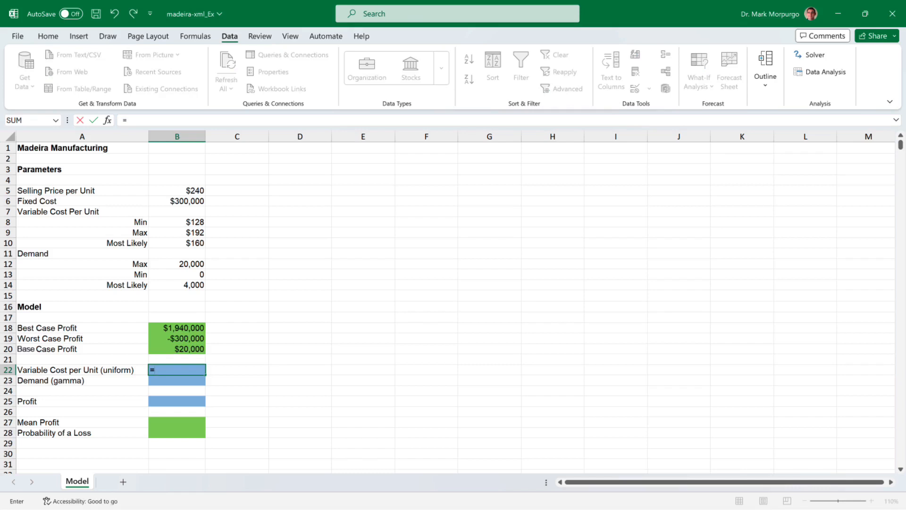
click(177, 222)
text(+()
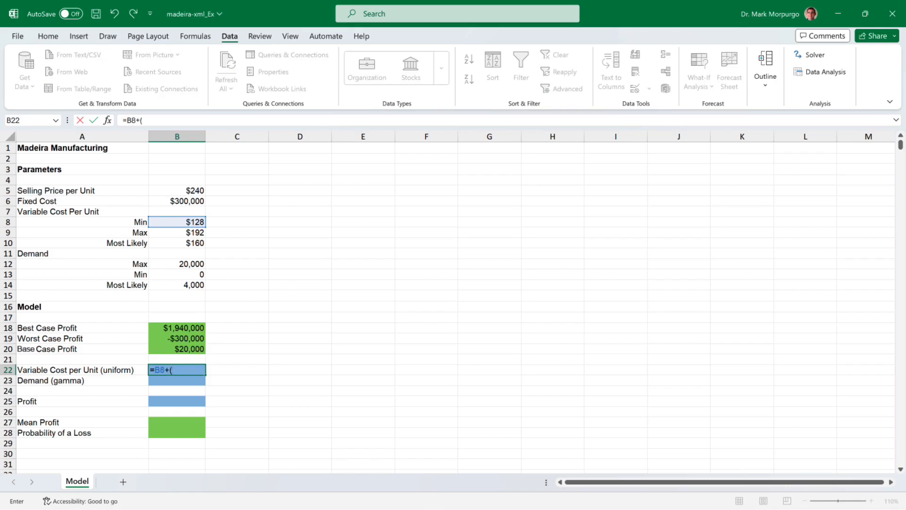
click(177, 233)
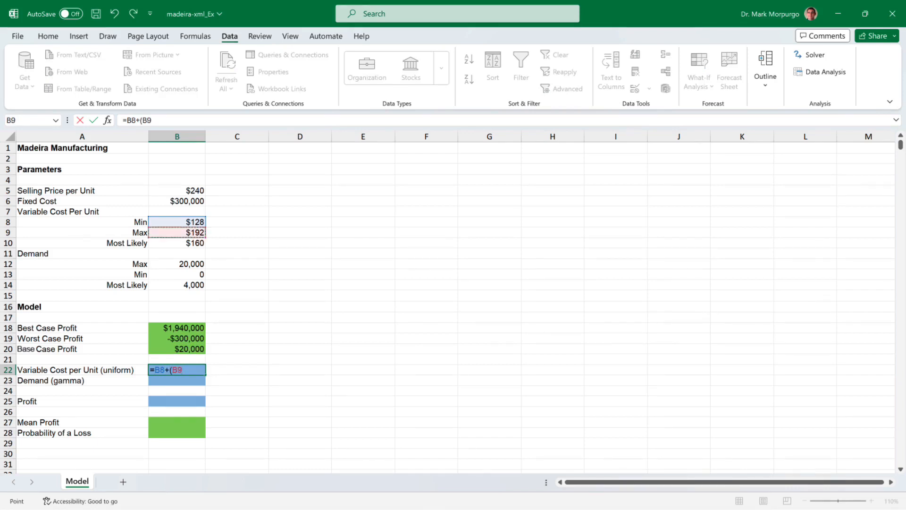
text(-)
click(177, 222)
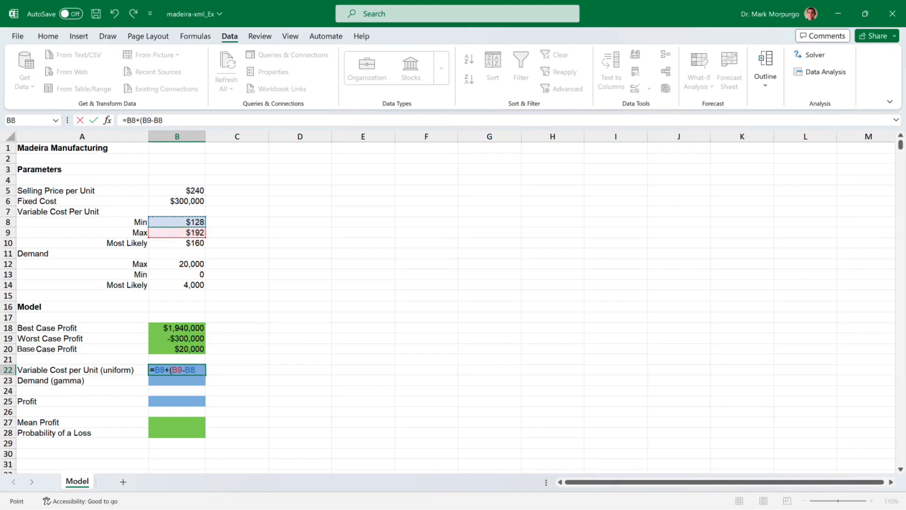
text()*rand)
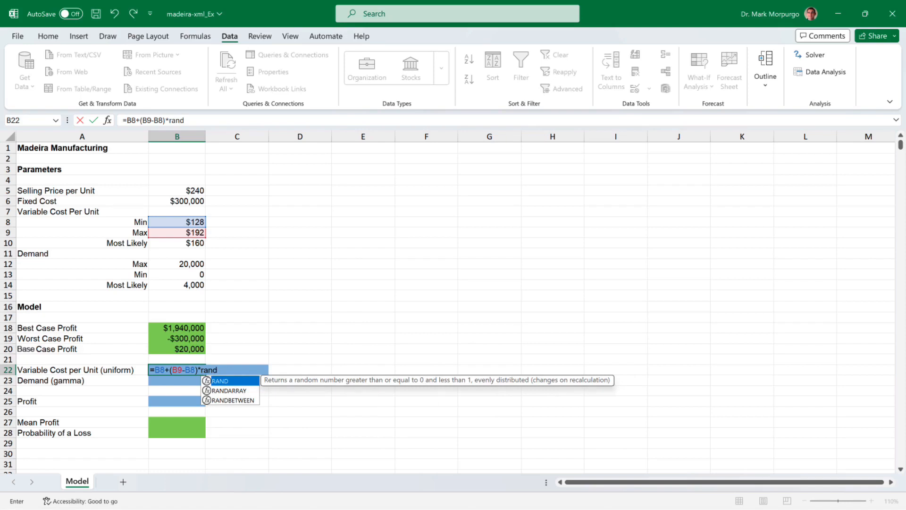
key(Tab)
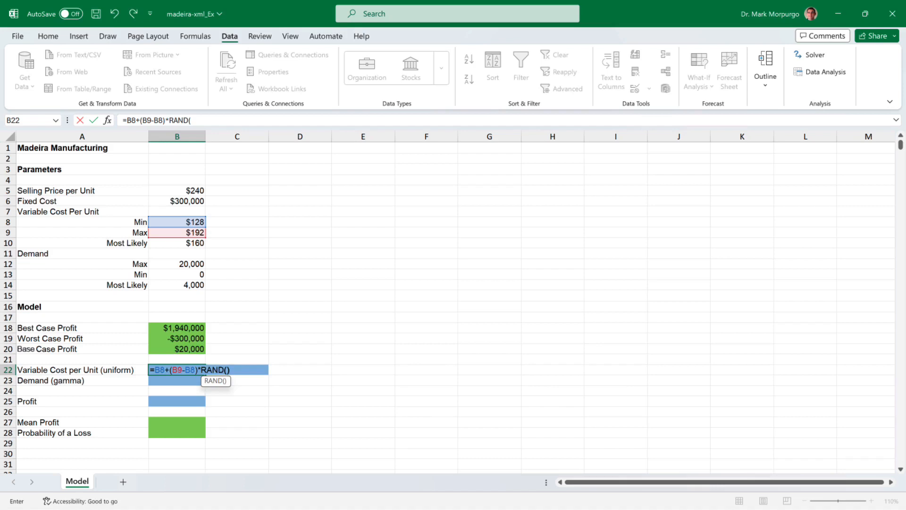
key(Return)
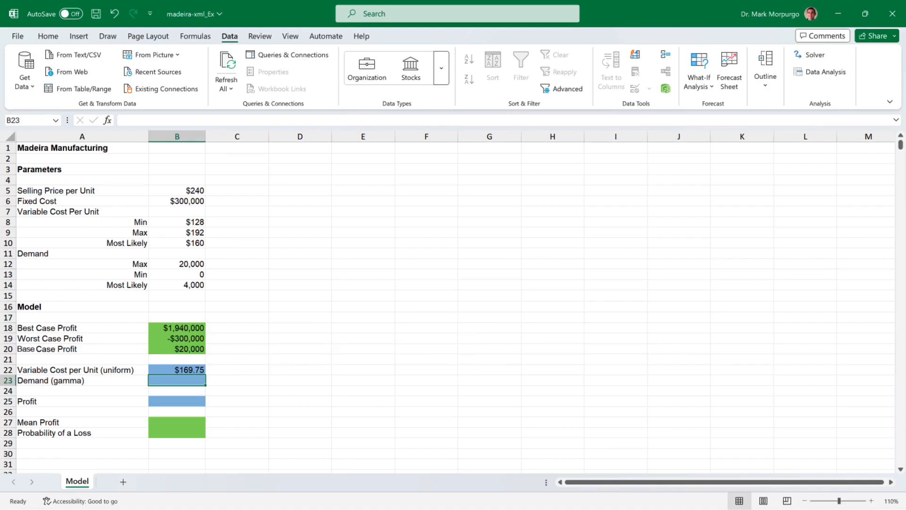
- Enter the gamma-distributed demand formula =1000*GAMMA.INV(RAND(),3,2) in cell B23
text(=100)
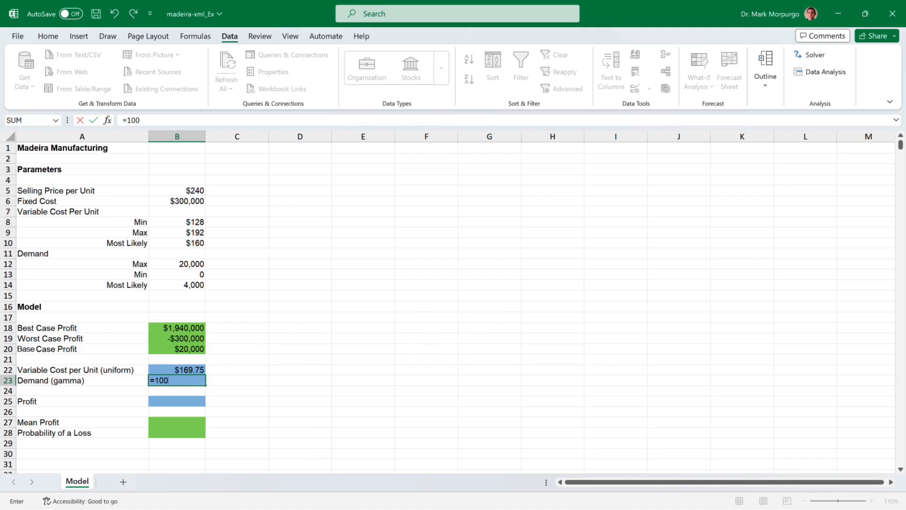
text(0*gamma.i)
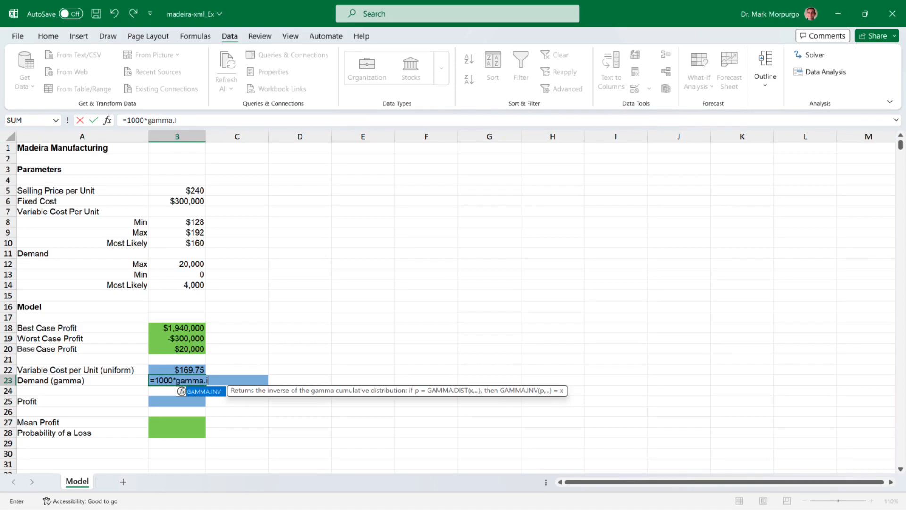
key(Tab)
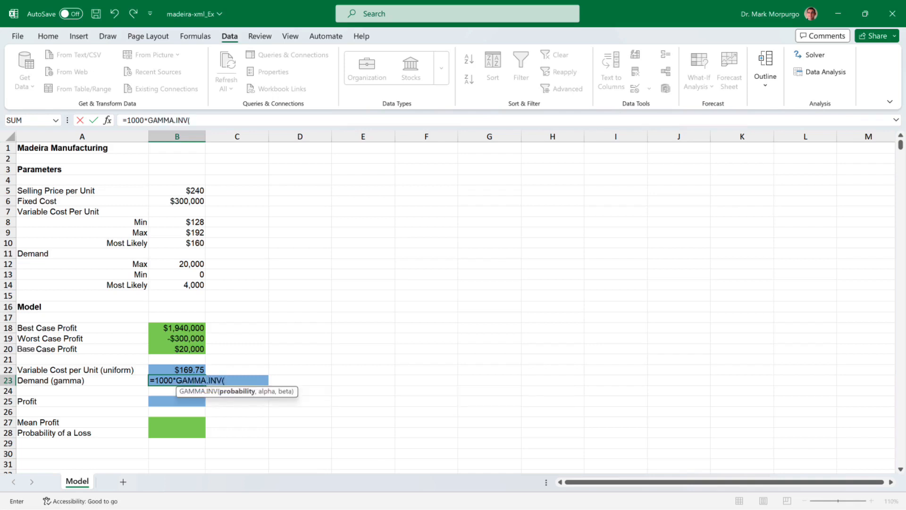
text(rand)
key(Tab)
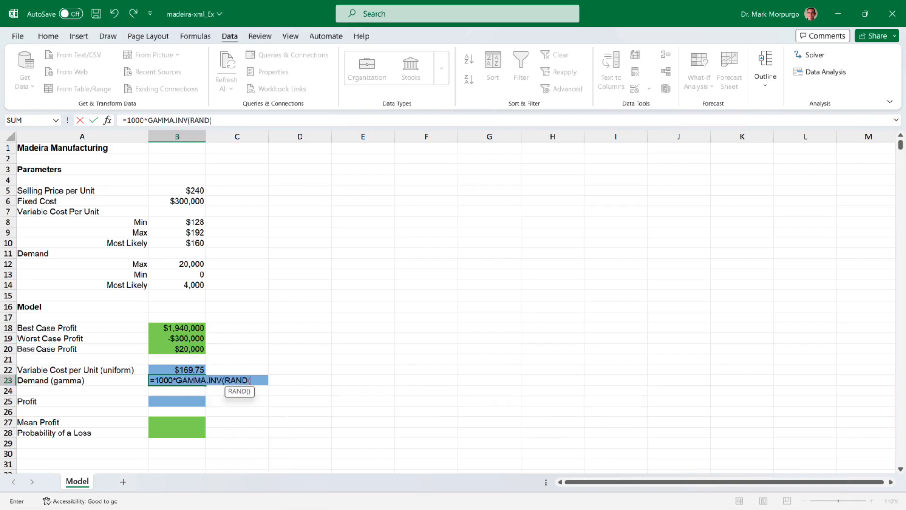
text())
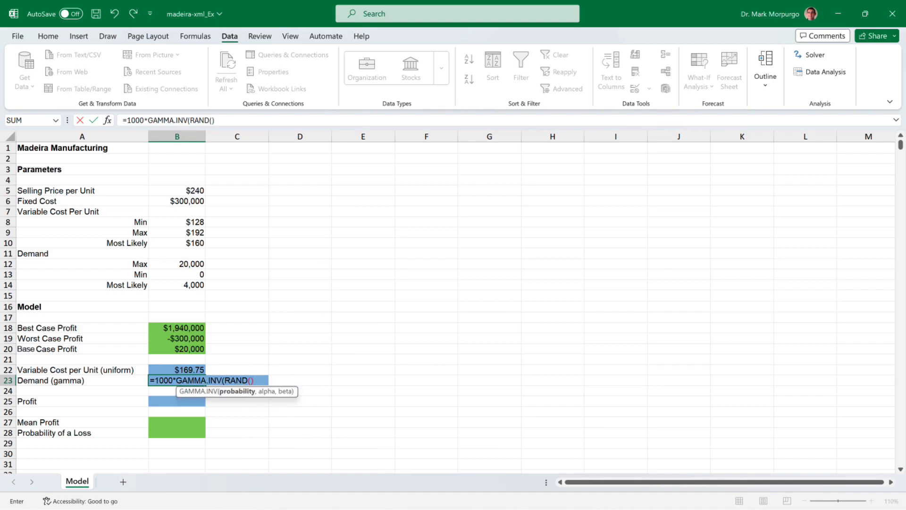
text(,3)
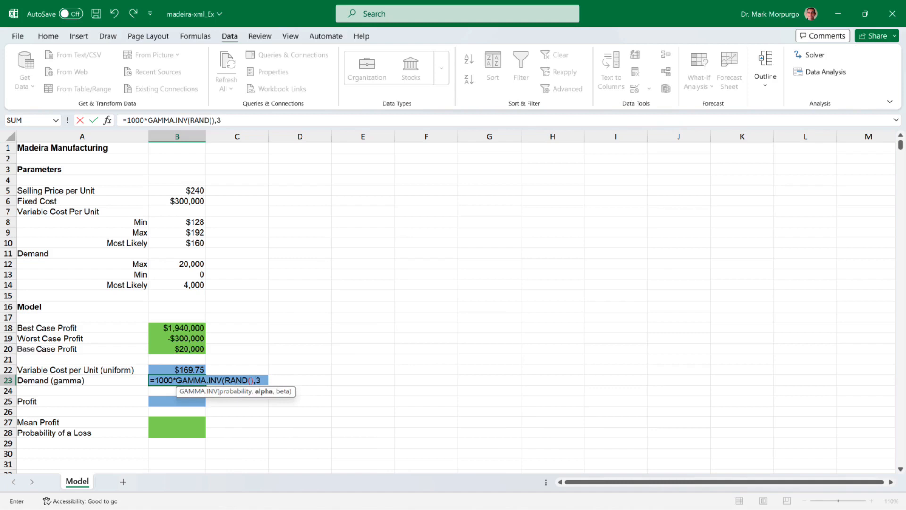
text(,2))
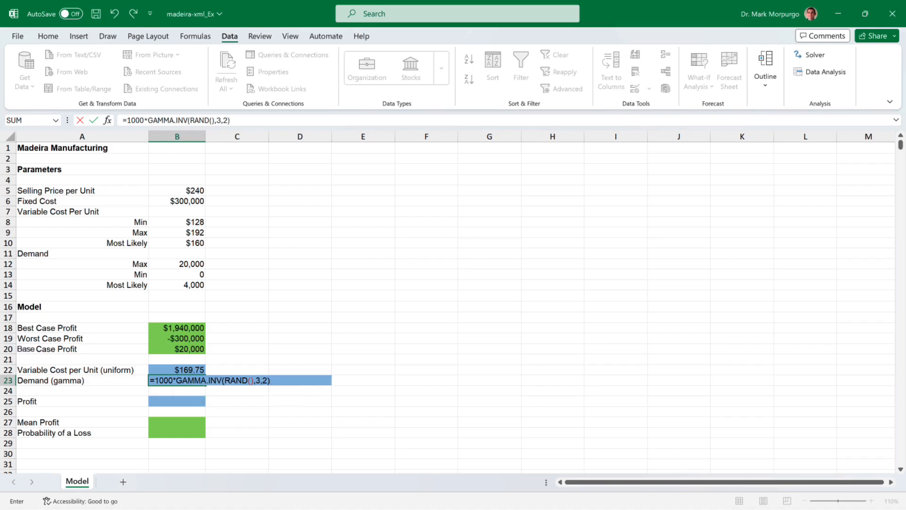
key(Return)
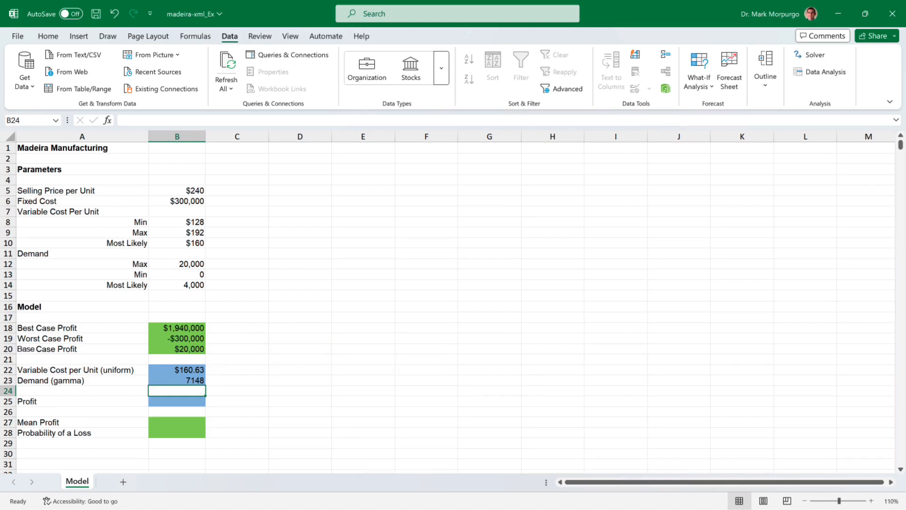
- Enter the simulated profit formula =((B5-B22)*B23)-B6 in cell B25
click(177, 402)
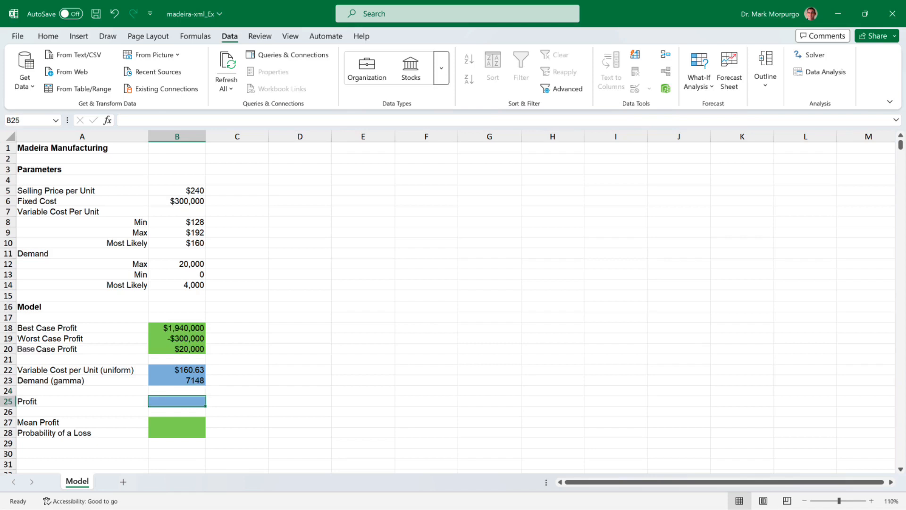
text(=)
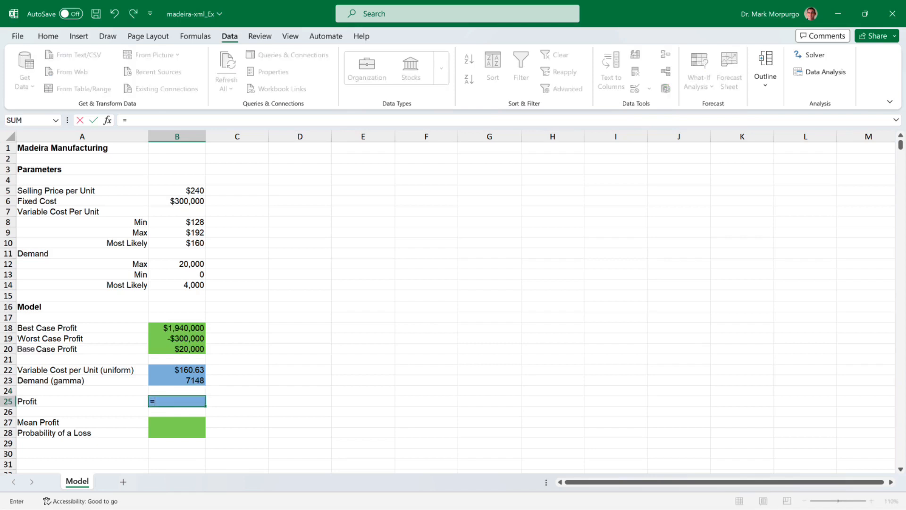
text((()
click(177, 190)
text(-)
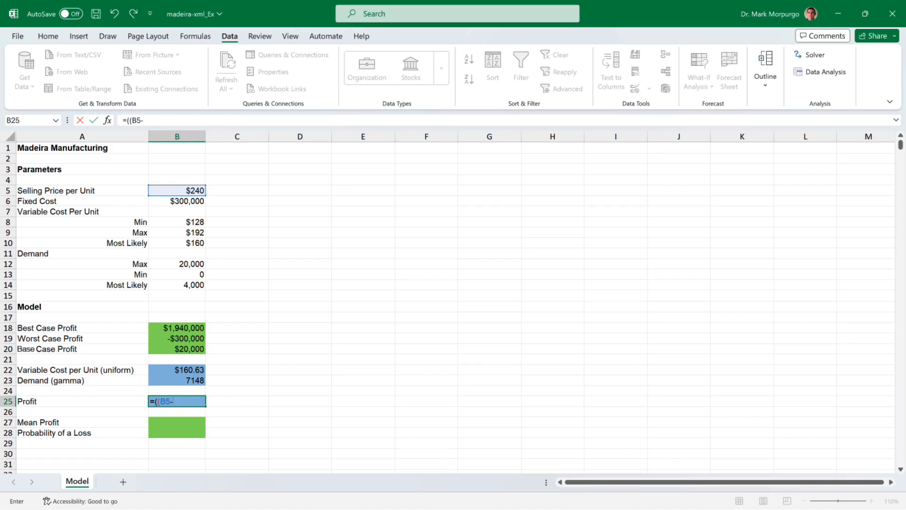
click(177, 370)
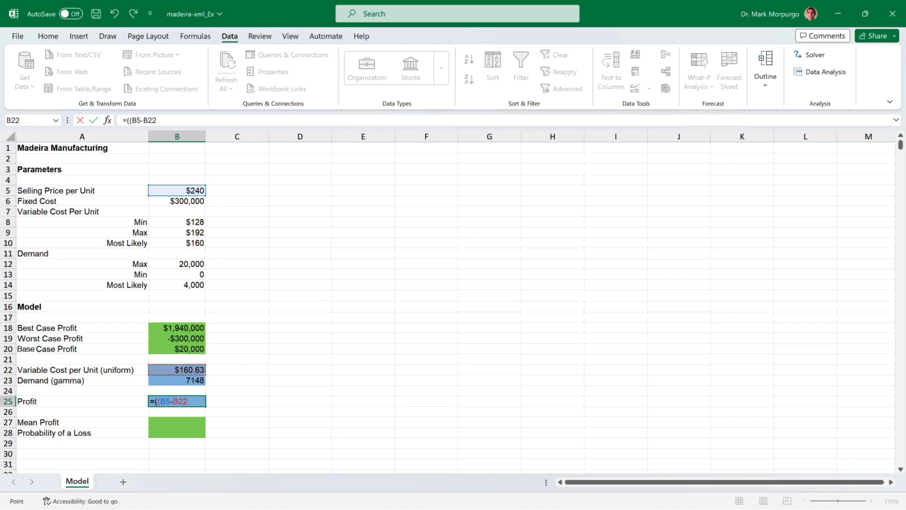
text()*)
click(177, 381)
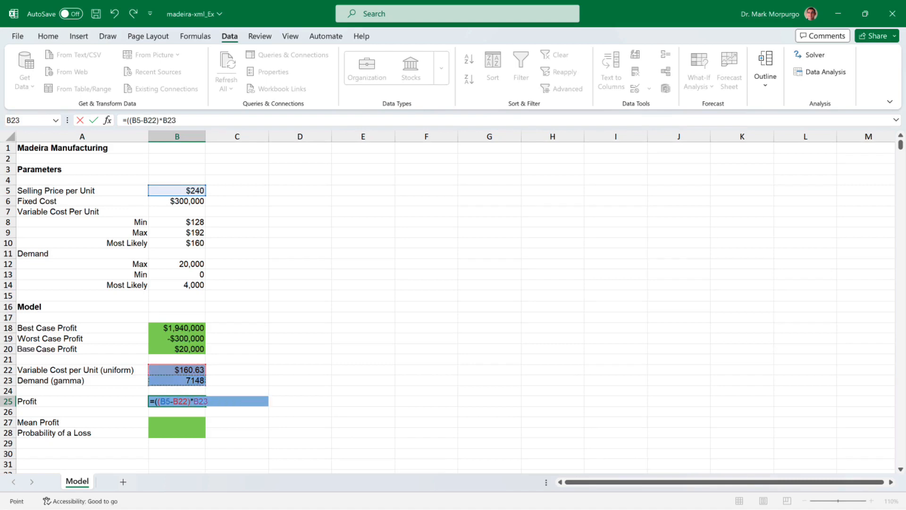
text()-)
click(177, 201)
key(Return)
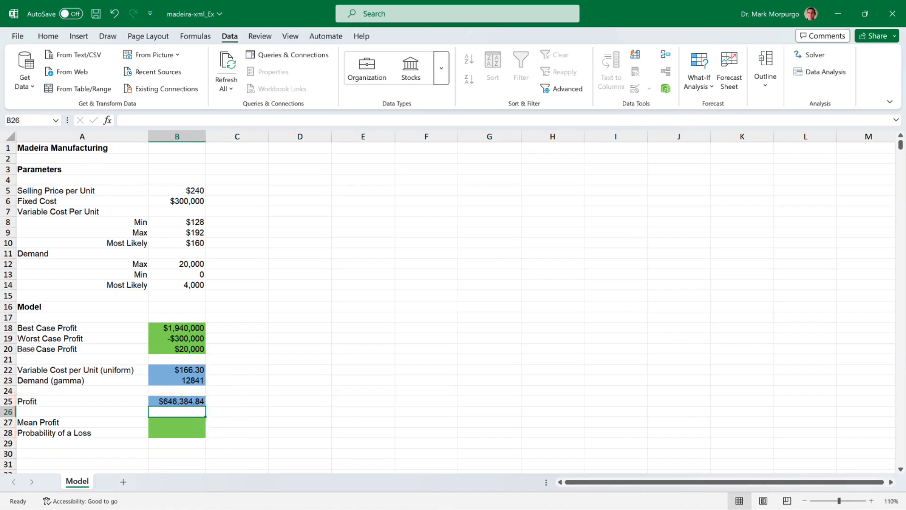
- Add a new worksheet after the Model sheet and name it Trials
click(122, 481)
double_click(118, 482)
text(Trials)
key(Return)
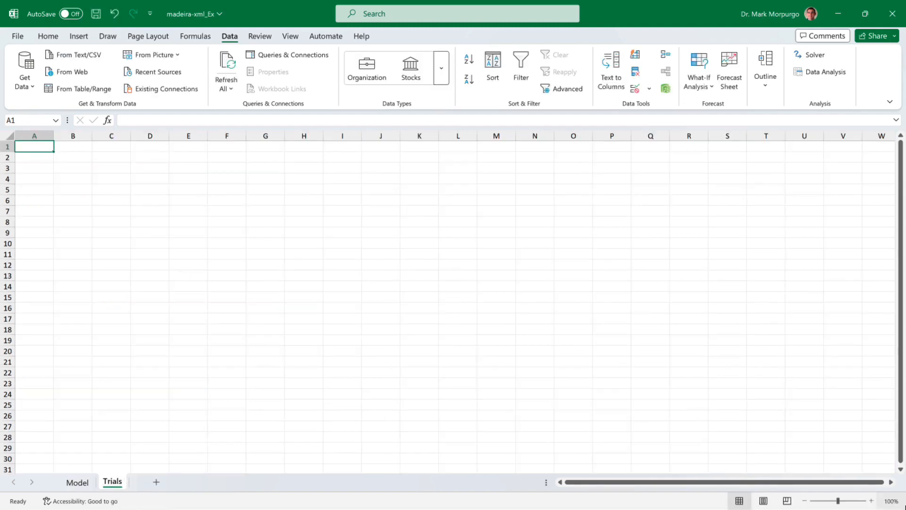
- Enter the bold column headings Trial in A1 and Profit in B1 of the Trials sheet
click(872, 501)
click(872, 501)
click(872, 501)
click(871, 501)
click(872, 501)
click(872, 502)
click(872, 501)
double_click(872, 502)
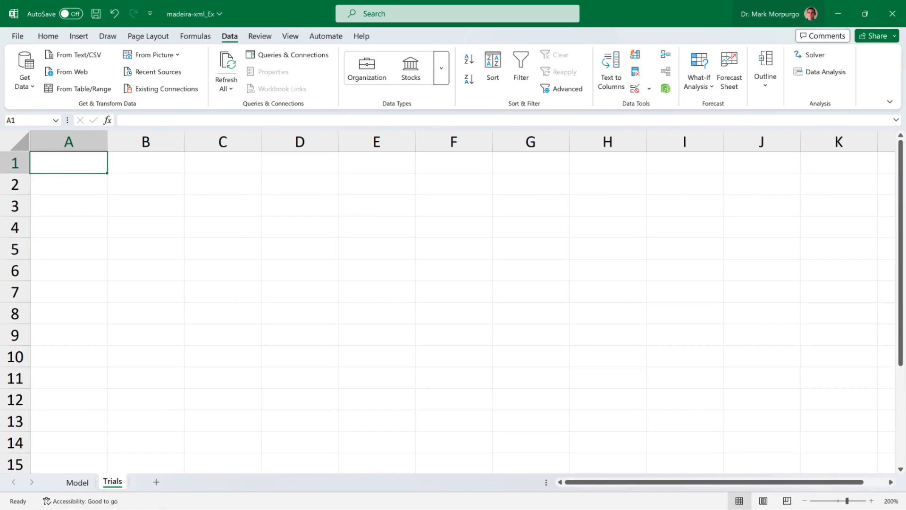
text(Trial)
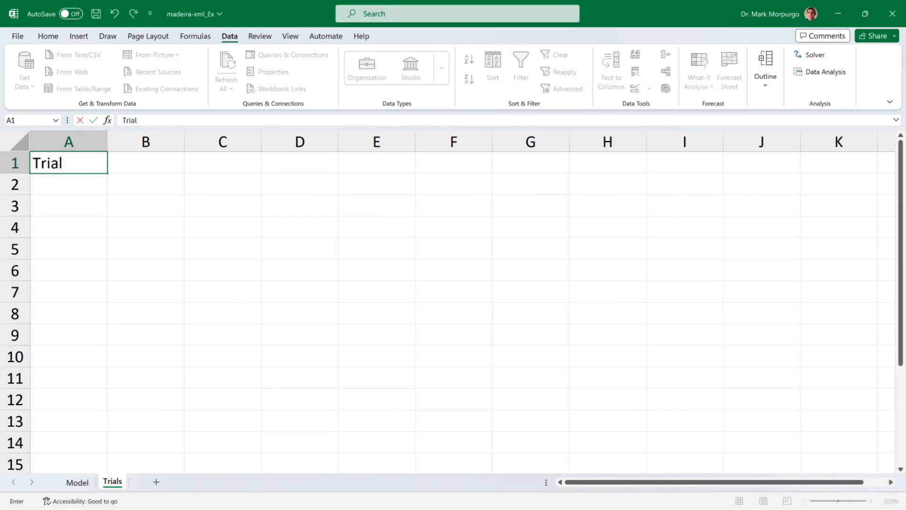
key(Tab)
text(Profit)
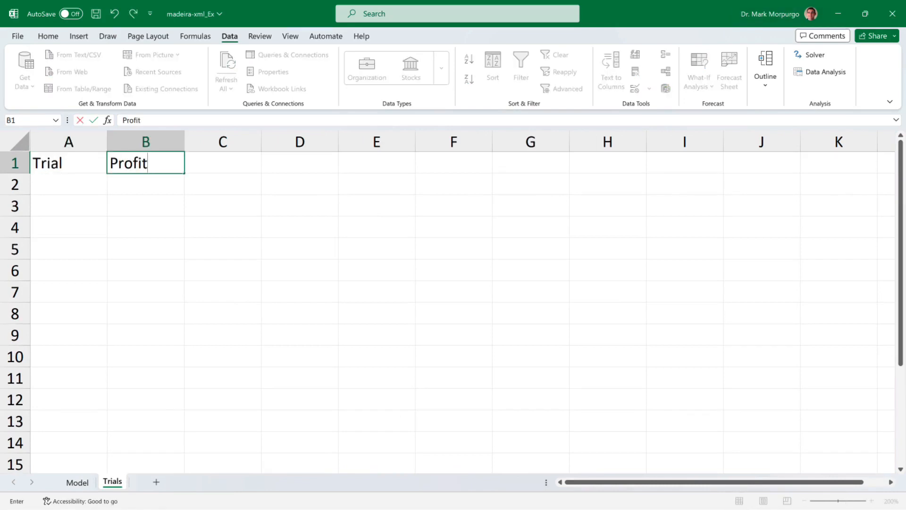
key(shift+Tab)
key(shift+Right)
key(ctrl+b)
key(Down)
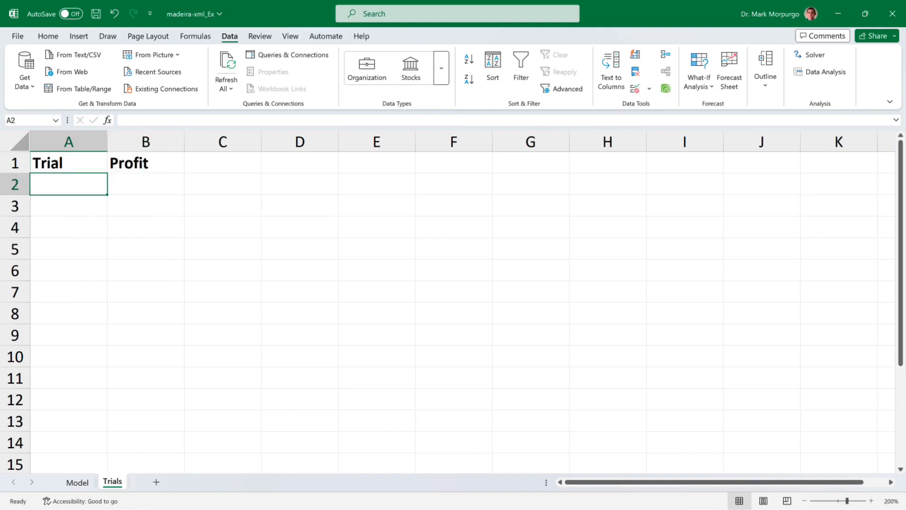
- Number the trials by entering 1 and 2 in A2:A3 and extending the series down to 1000 in A1001
text(1)
key(Return)
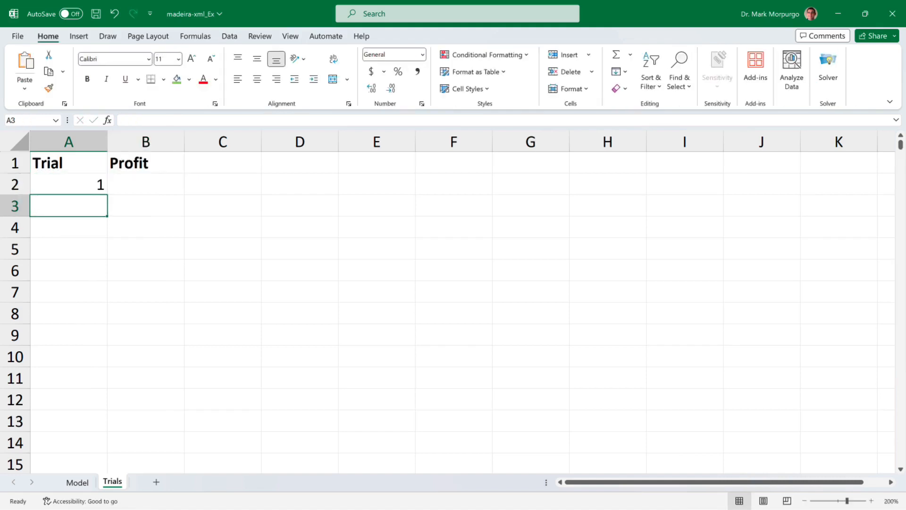
text(2)
key(Return)
key(Up)
key(Up)
key(shift+Down)
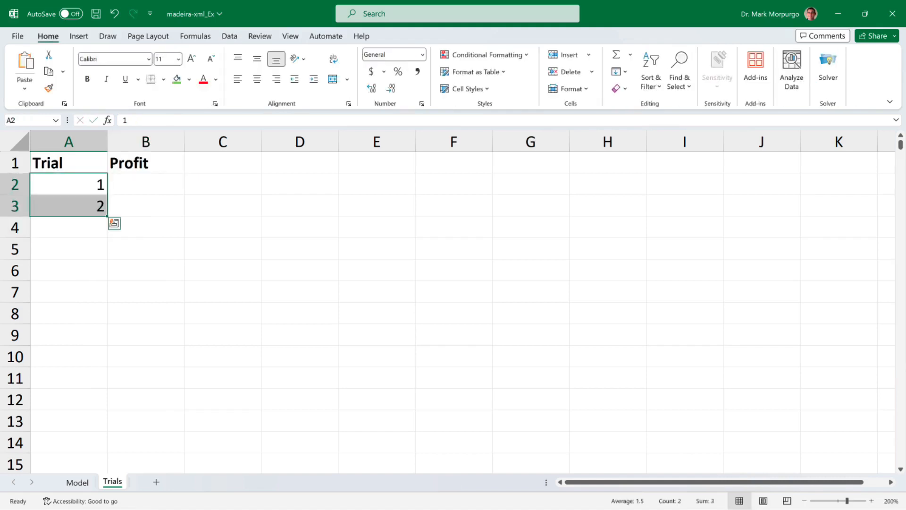
drag(108, 220, 57, 427)
- Link the first trial's profit in B2 to the model's profit cell with =Model!B25
key(Right)
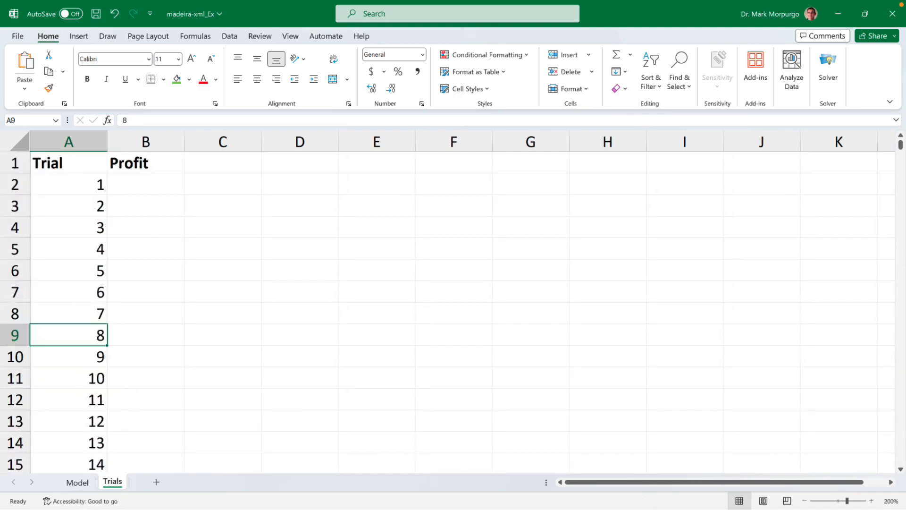
text(=)
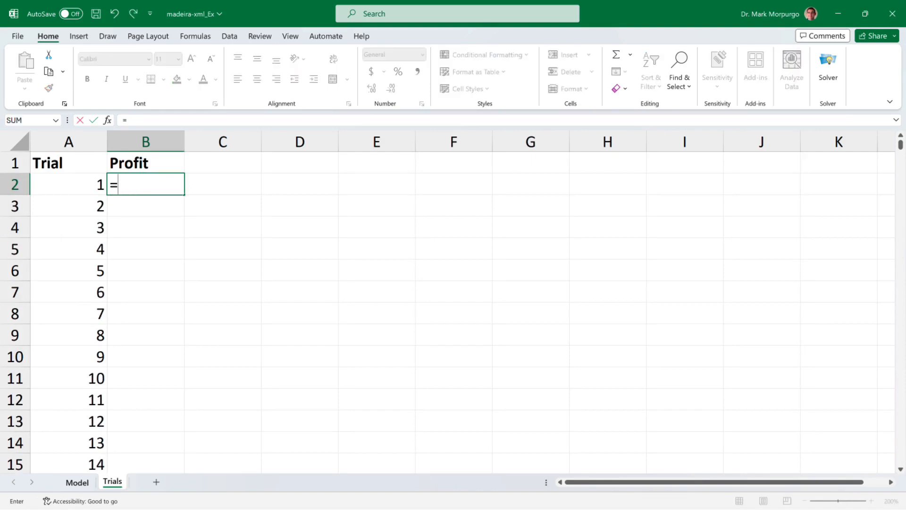
click(75, 483)
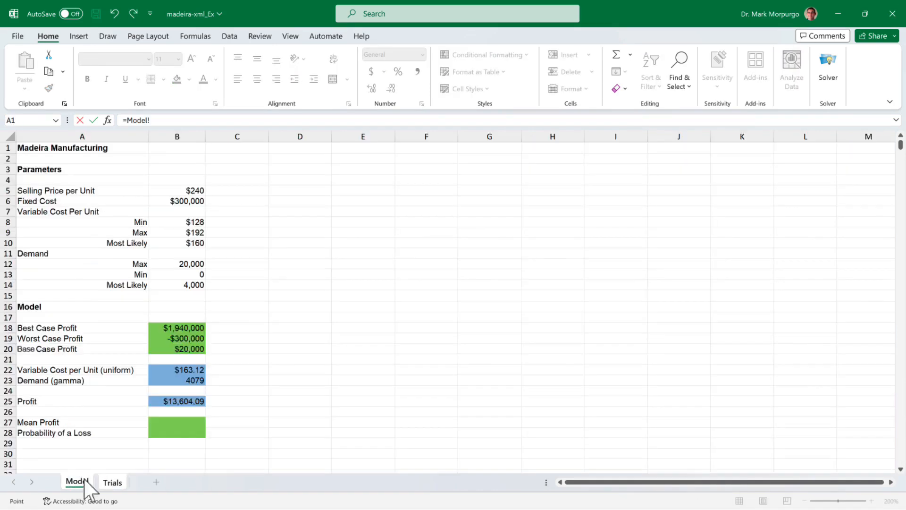
click(157, 403)
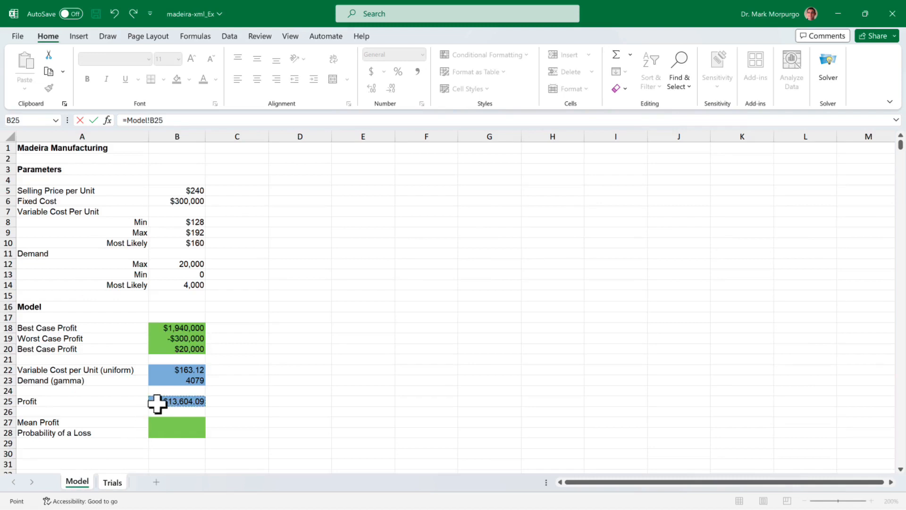
key(Return)
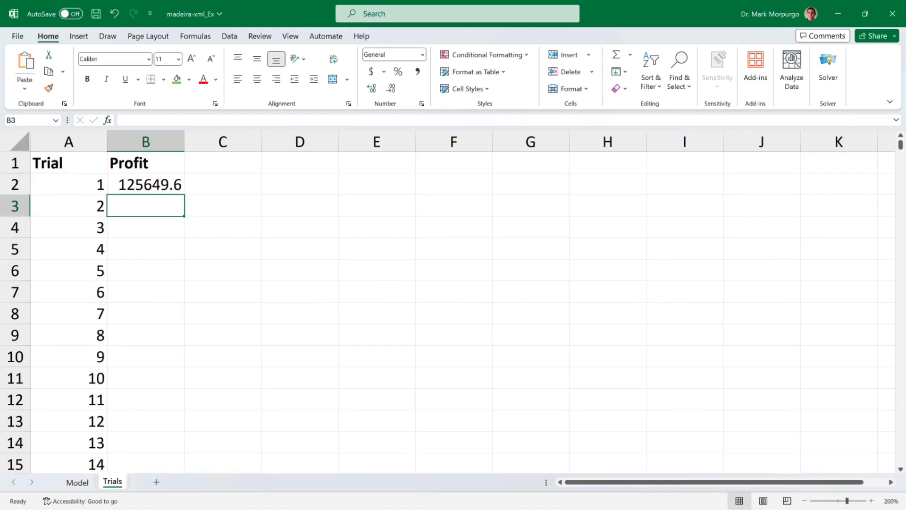
- Create a What-If data table over A2:B1001 with A1 as the column input cell and the row input cell left blank
click(69, 185)
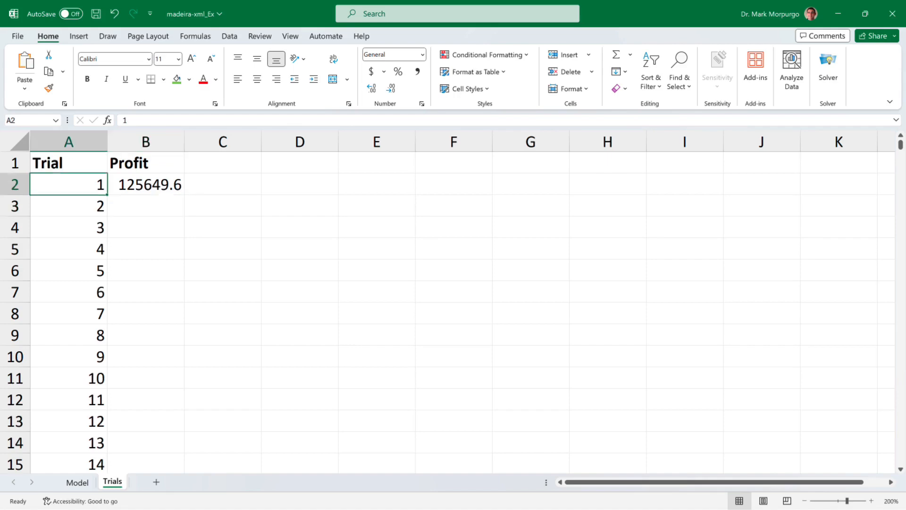
scroll(463, 312, down, 20)
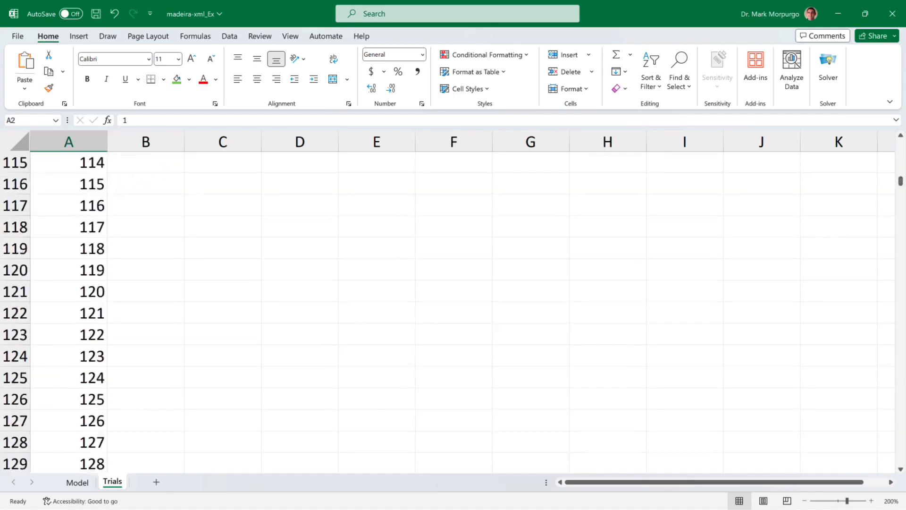
scroll(462, 311, down, 20)
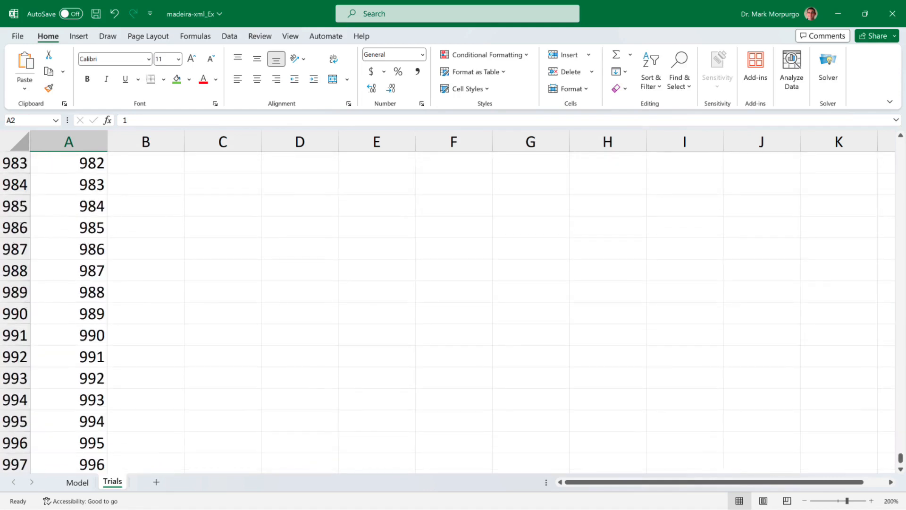
scroll(462, 311, down, 4)
shift+click(181, 295)
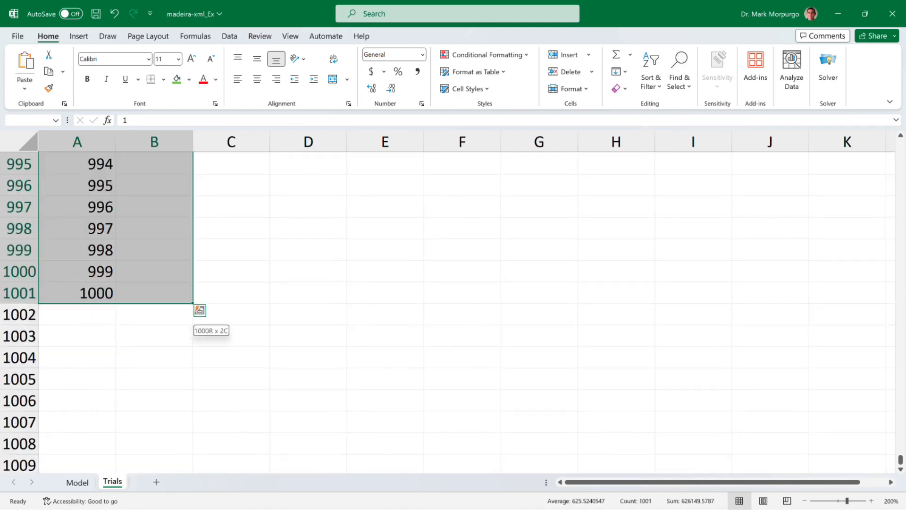
click(231, 34)
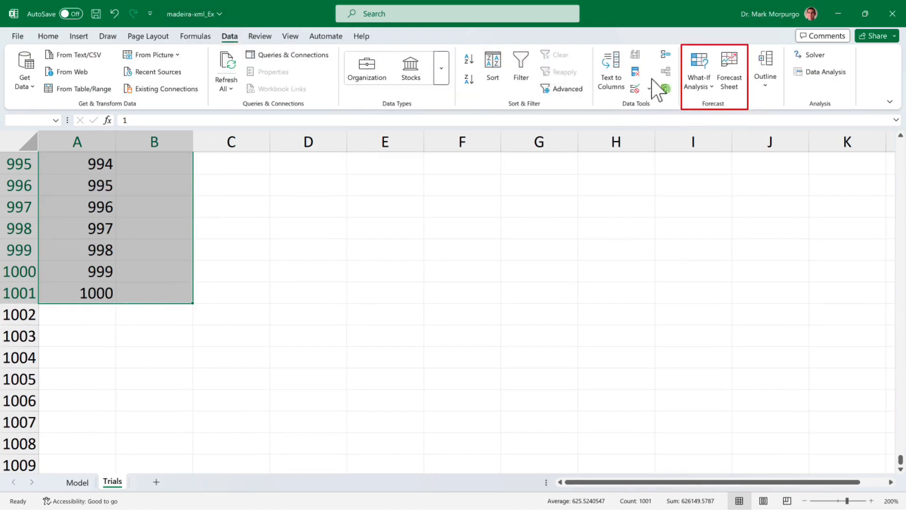
click(695, 86)
click(705, 140)
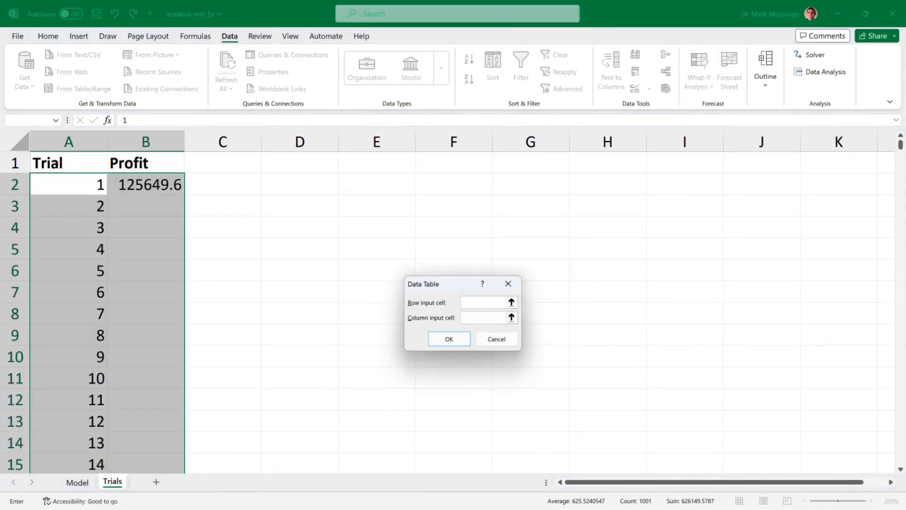
click(472, 317)
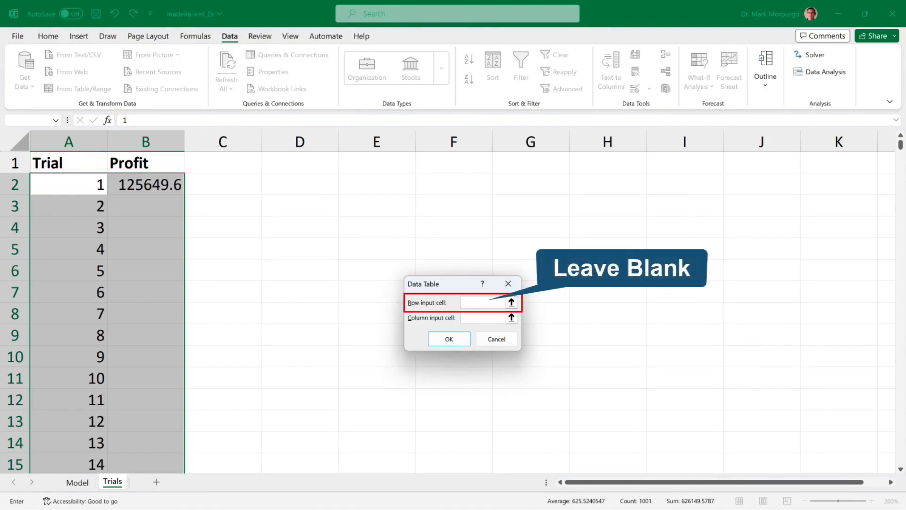
click(55, 164)
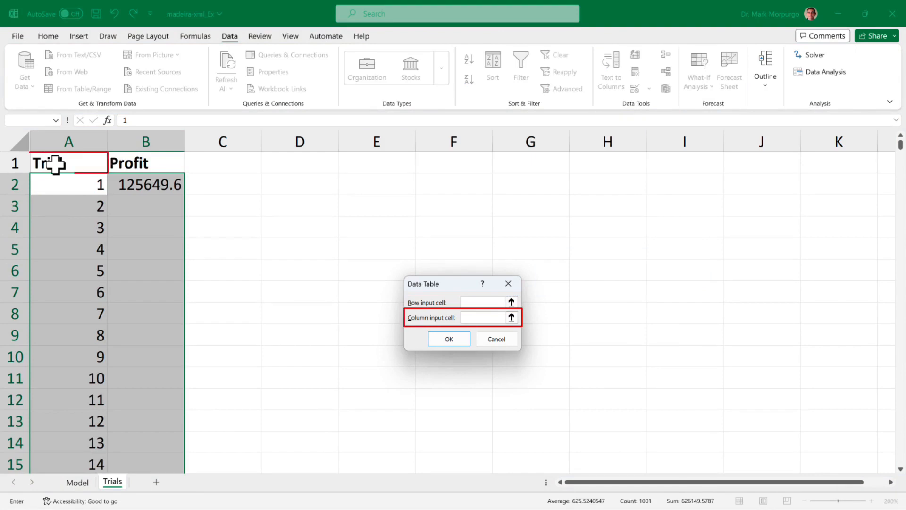
click(449, 340)
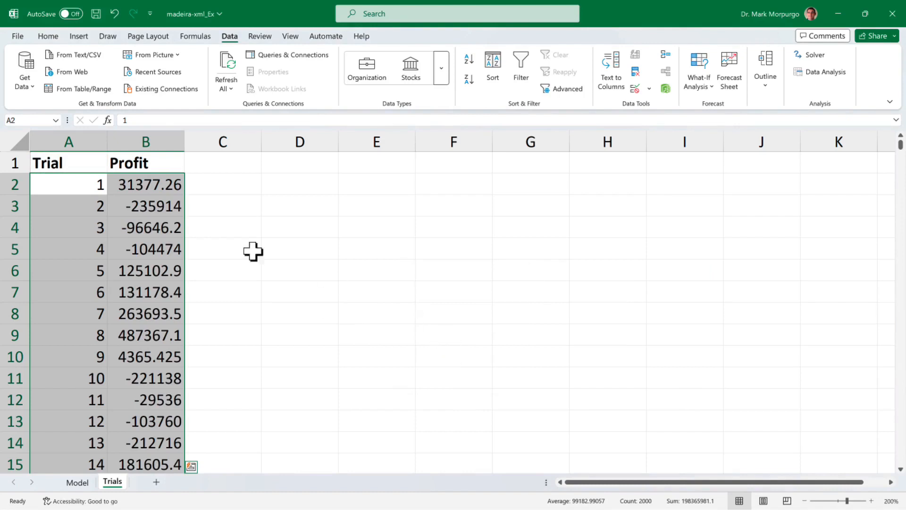
- Format the Profit column B on the Trials sheet as Currency with no decimal places
click(142, 140)
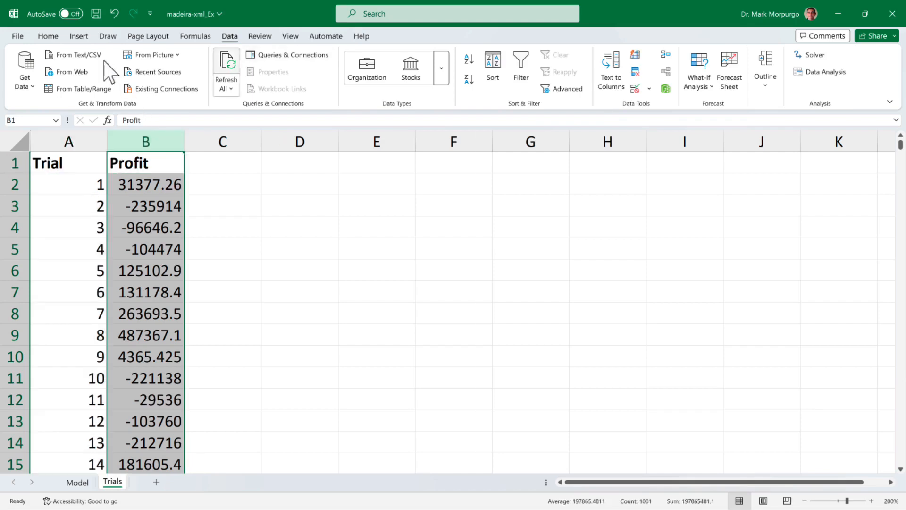
click(48, 37)
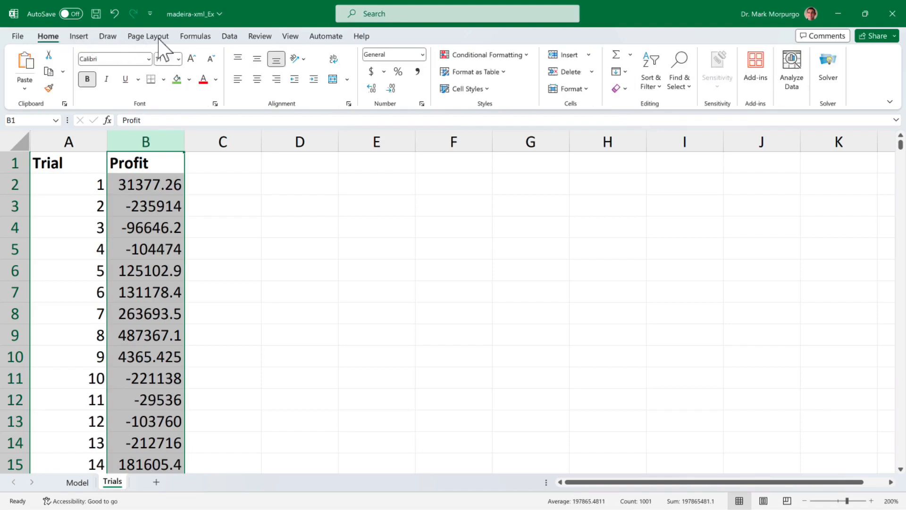
click(422, 56)
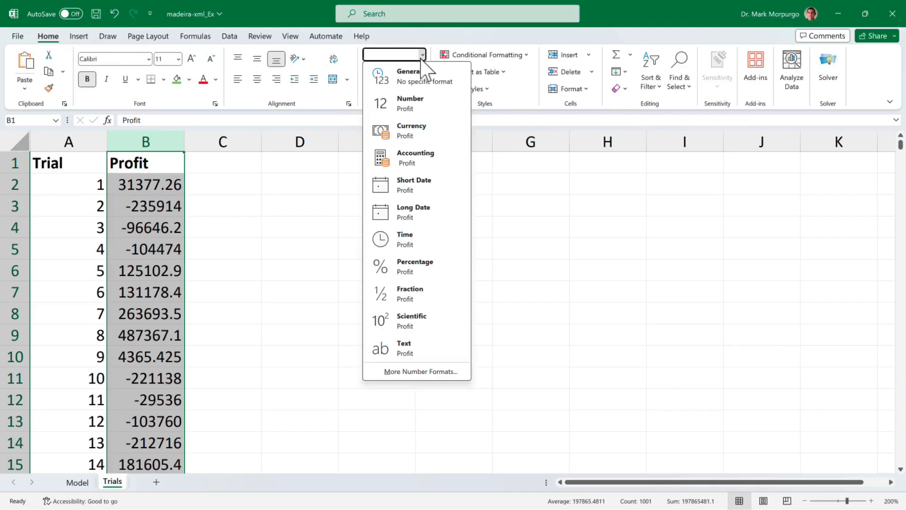
click(429, 132)
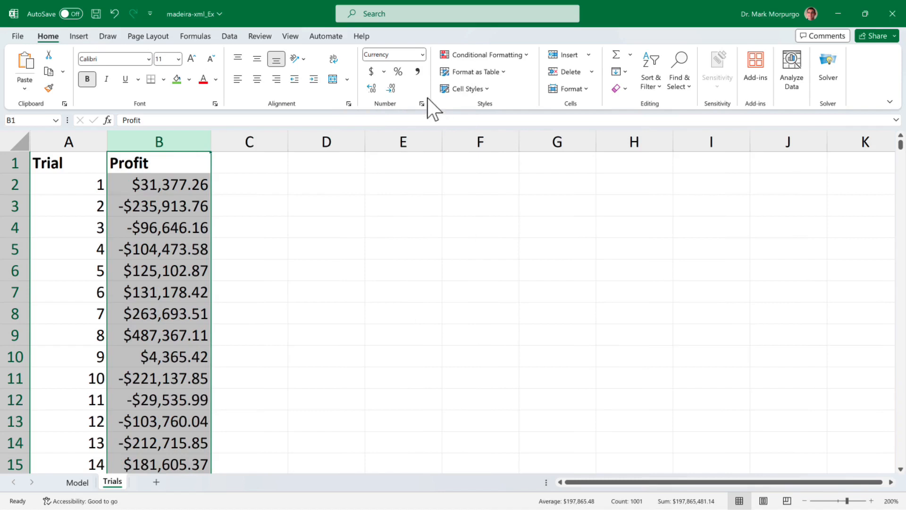
click(391, 89)
click(392, 89)
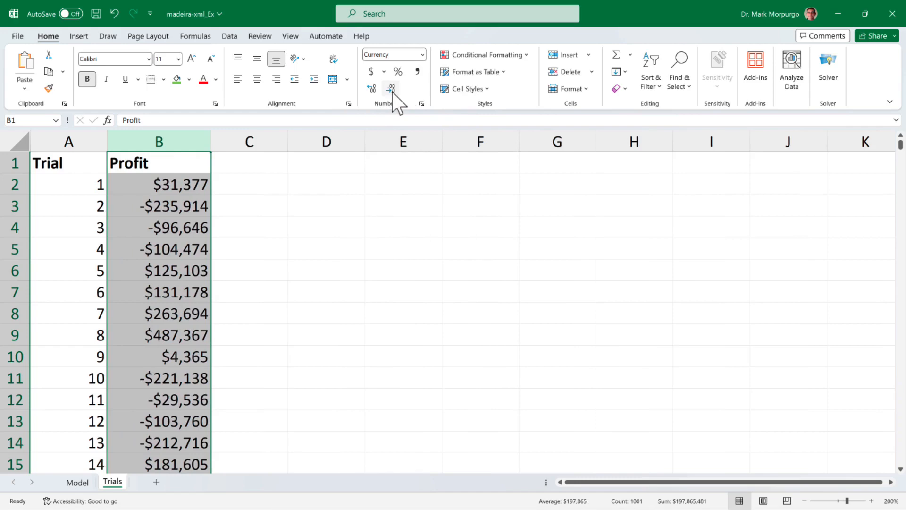
click(250, 335)
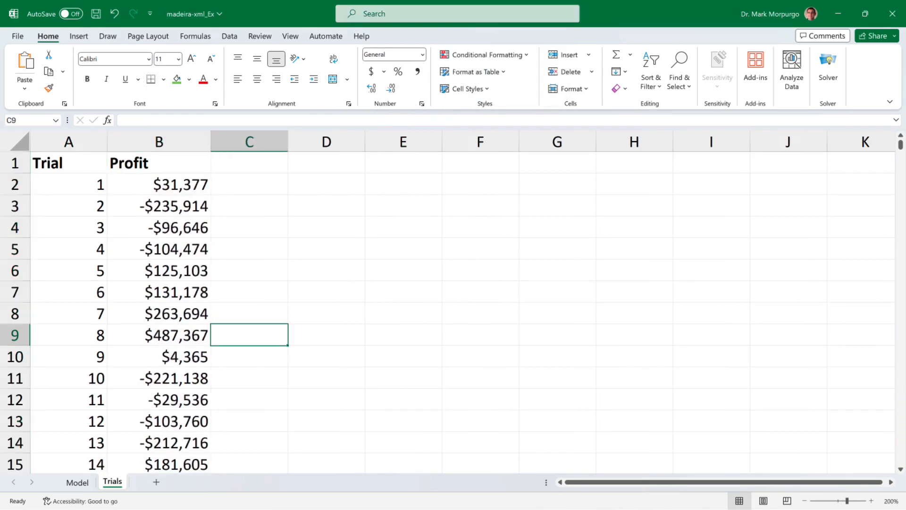
- Calculate the mean profit in B27 of the Model sheet with =AVERAGE(Trials!B2:B1001)
click(77, 482)
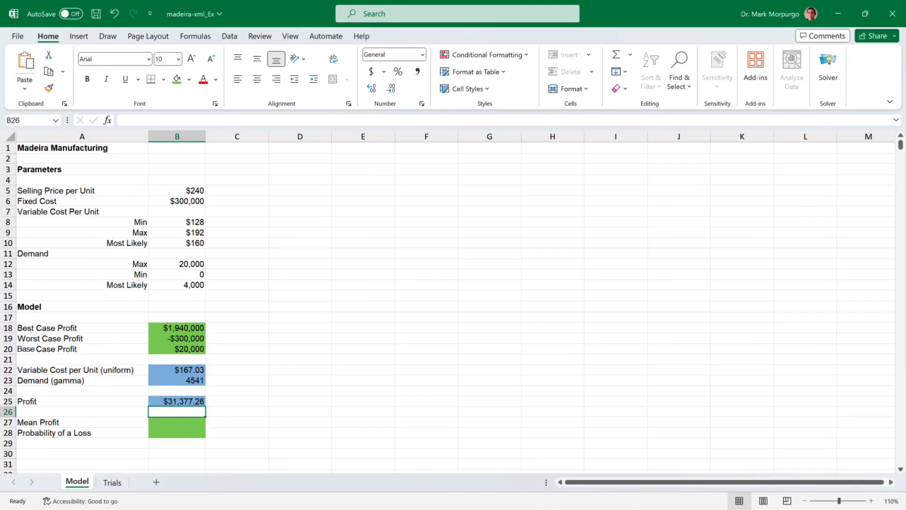
click(177, 422)
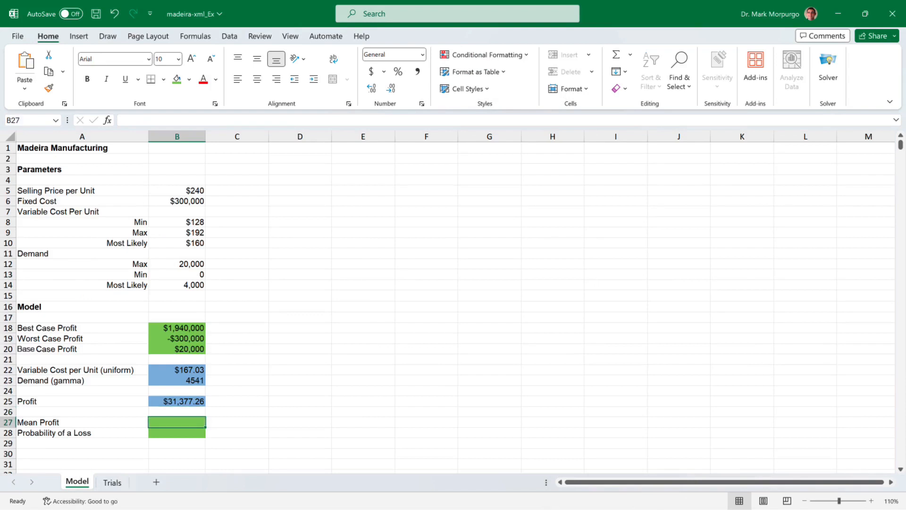
text(=)
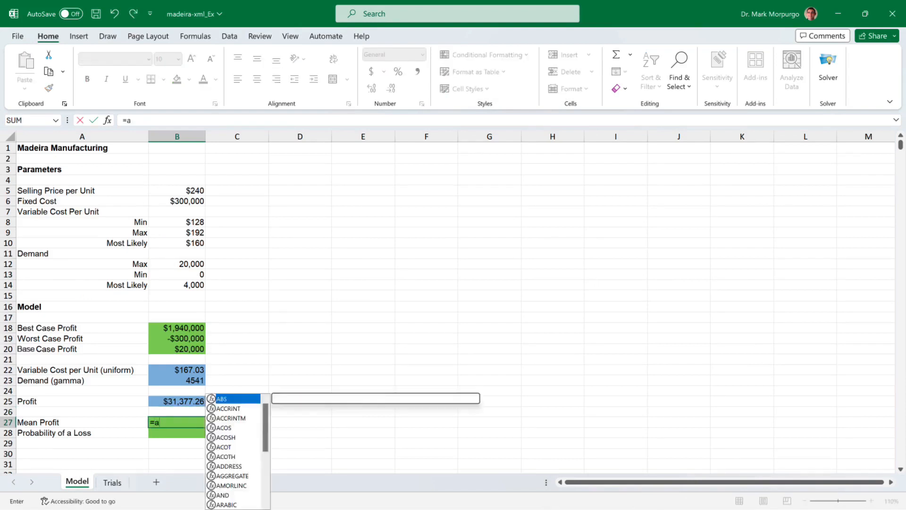
text(average)
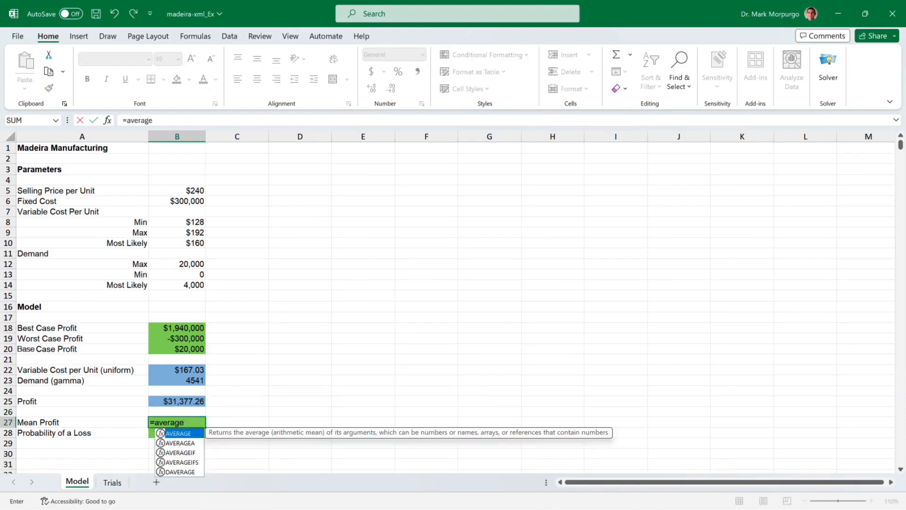
key(Tab)
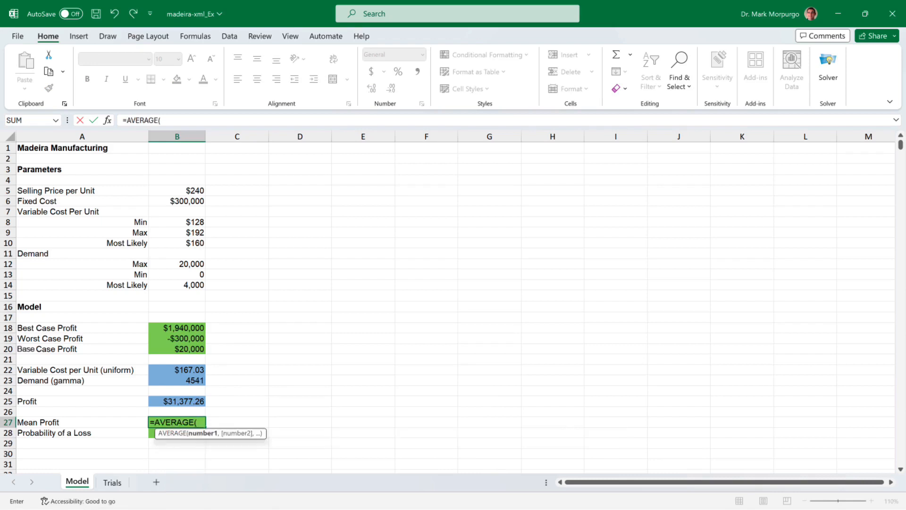
click(113, 482)
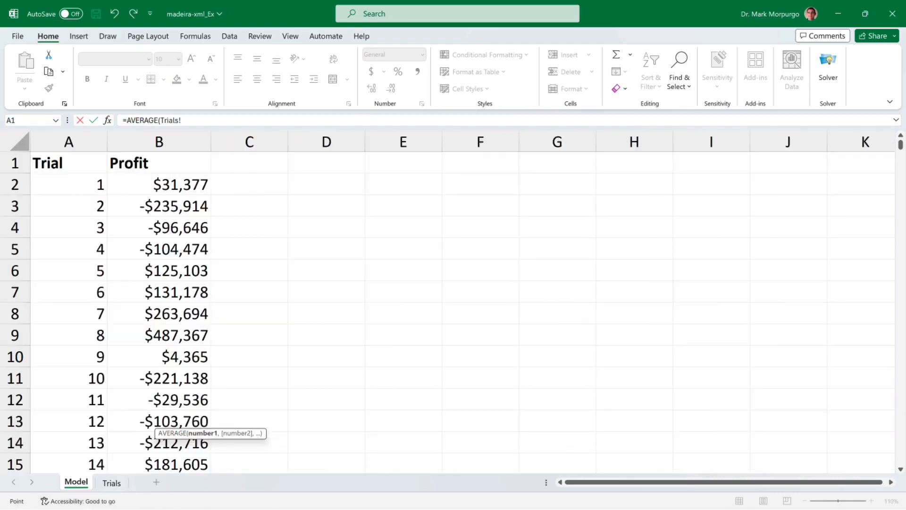
click(159, 185)
scroll(454, 311, down, 20)
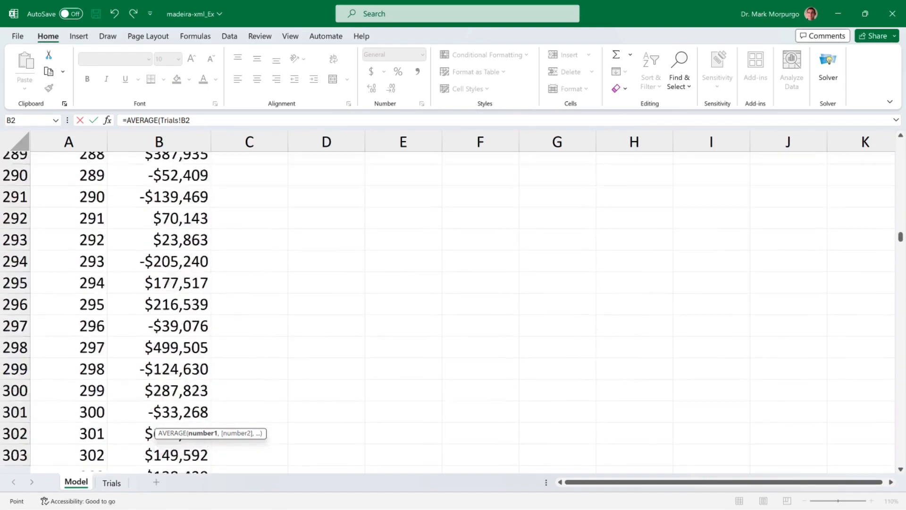
scroll(454, 312, down, 20)
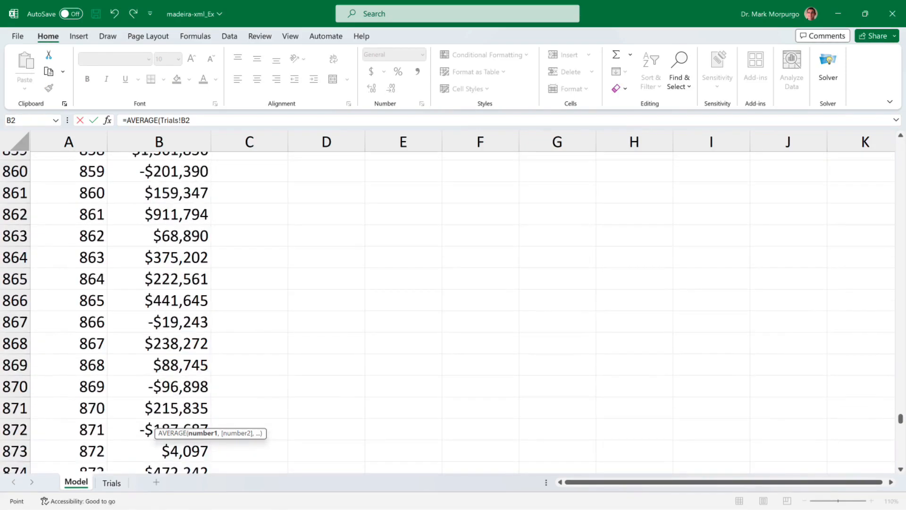
key(ctrl+shift+Down)
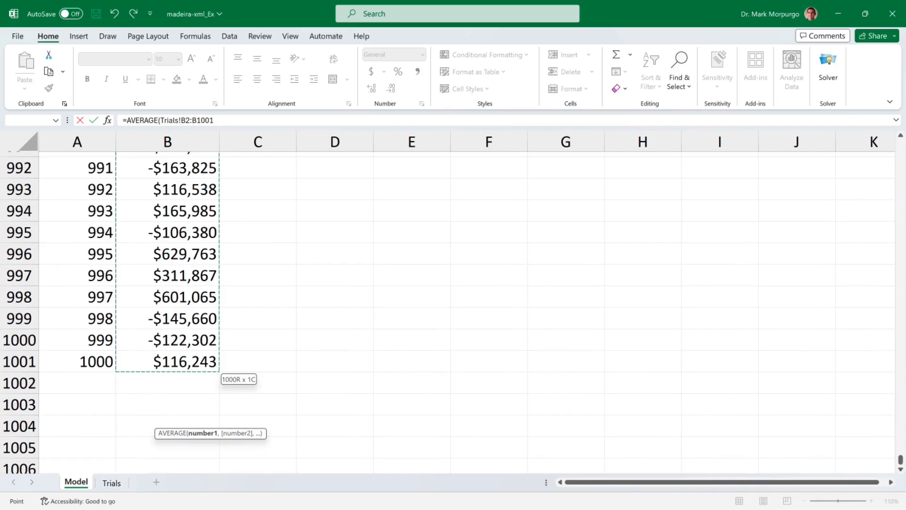
key(Return)
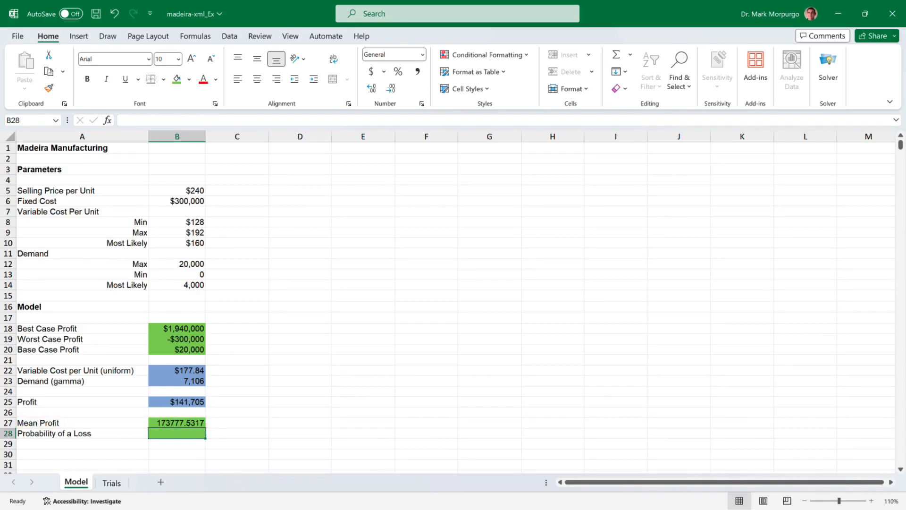
- Format the Mean Profit cell B27 as Currency with no decimal places
click(177, 423)
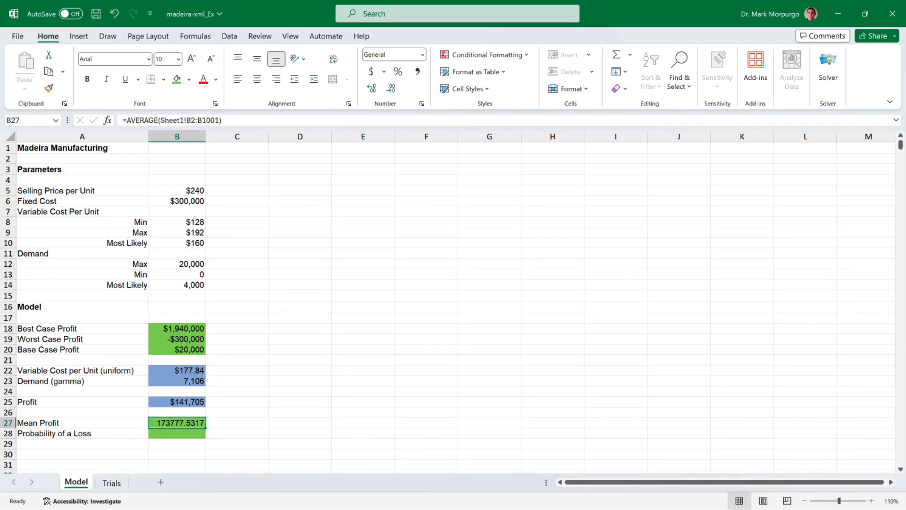
click(423, 54)
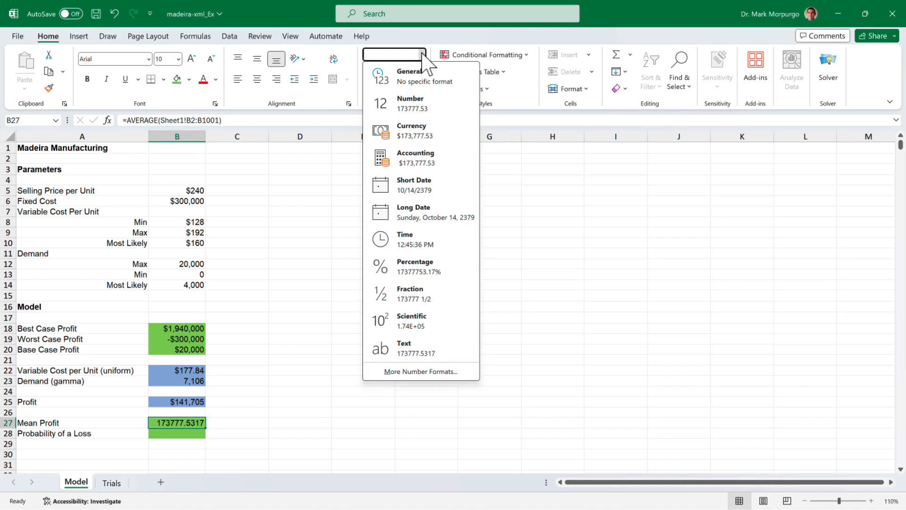
click(414, 141)
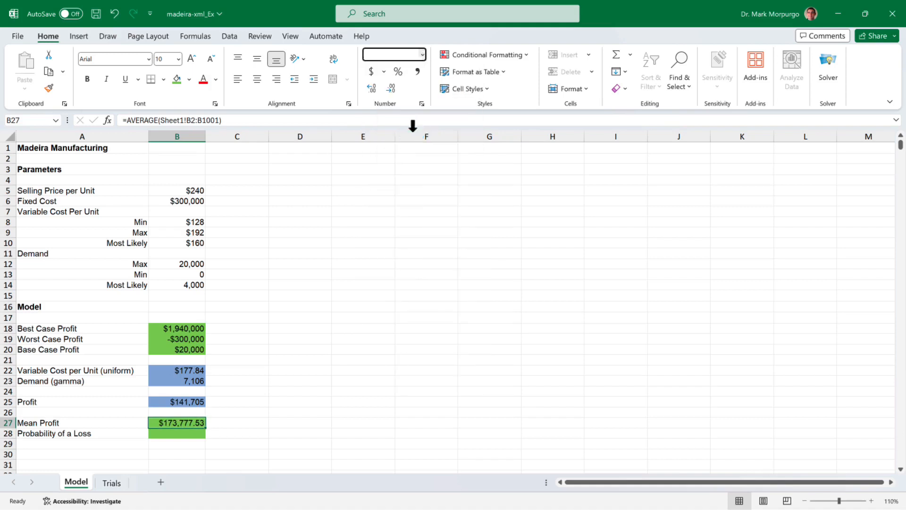
click(391, 89)
click(390, 89)
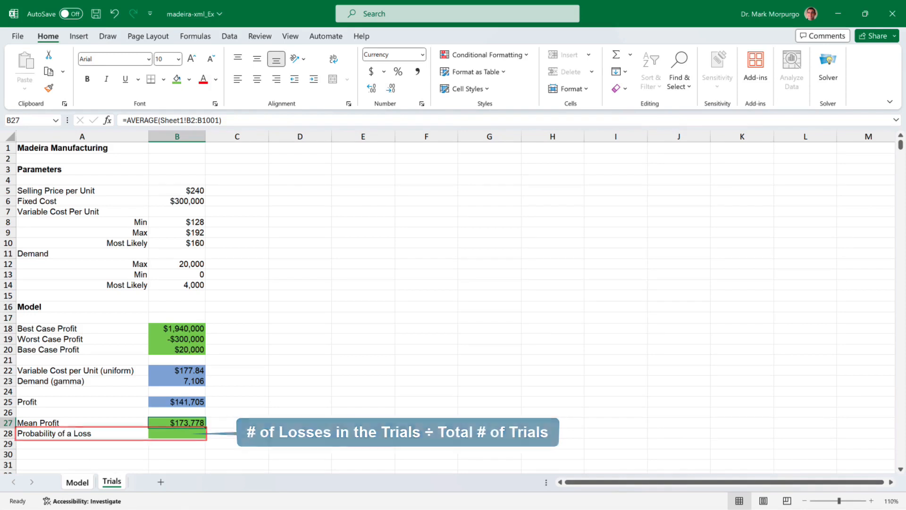
- Begin the Probability of a Loss formula in B28 by counting the negative trial profits with =COUNTIF(Sheet1!B2:B1001,"<0")
click(177, 434)
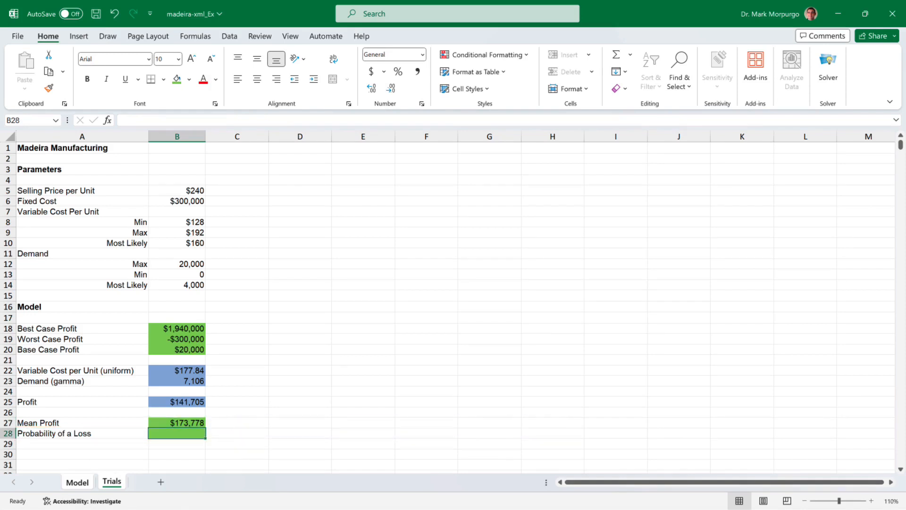
text(=c)
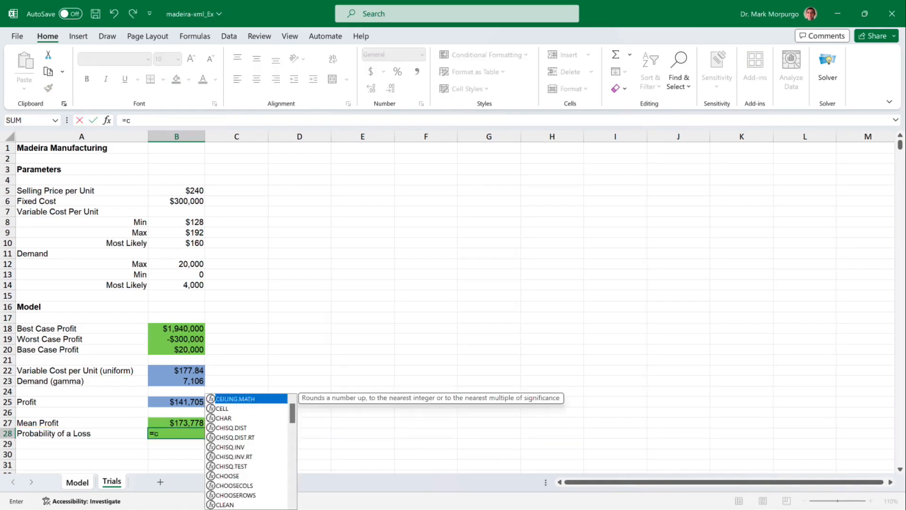
text(ountif)
key(Tab)
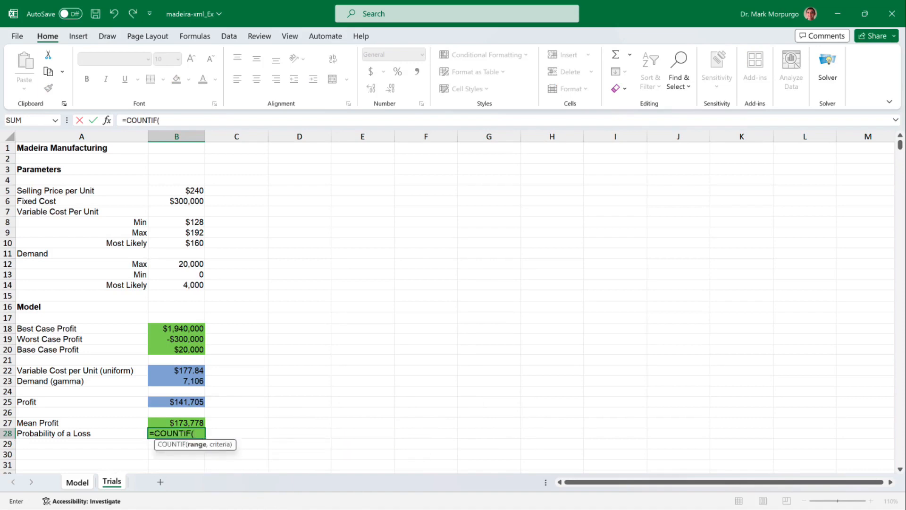
click(113, 486)
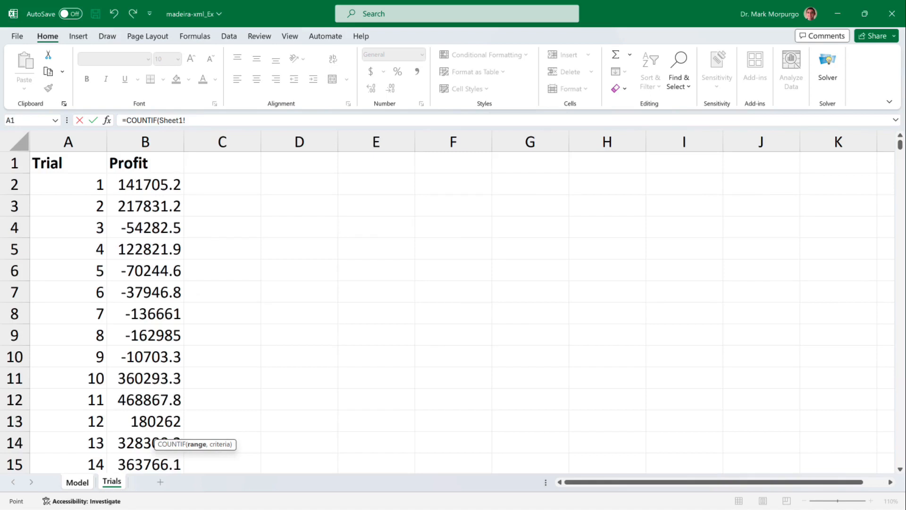
click(145, 185)
click(214, 121)
text(:B)
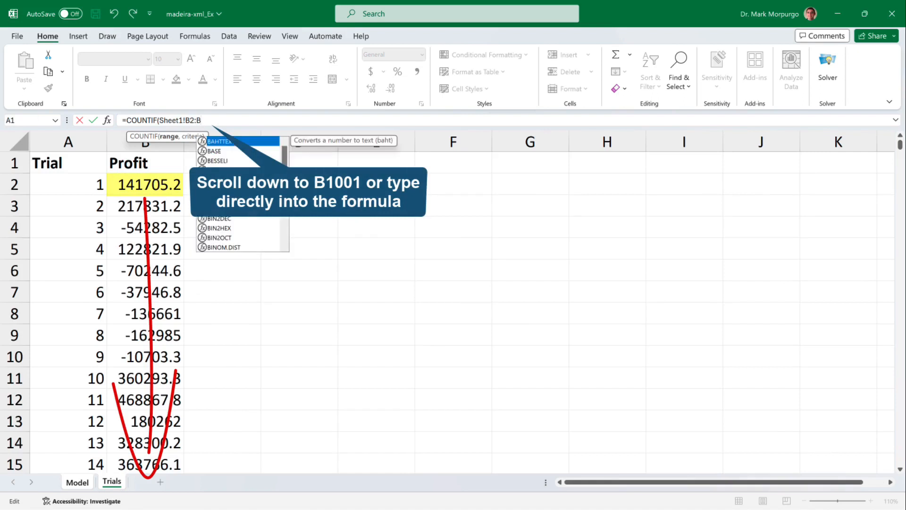
text(1001)
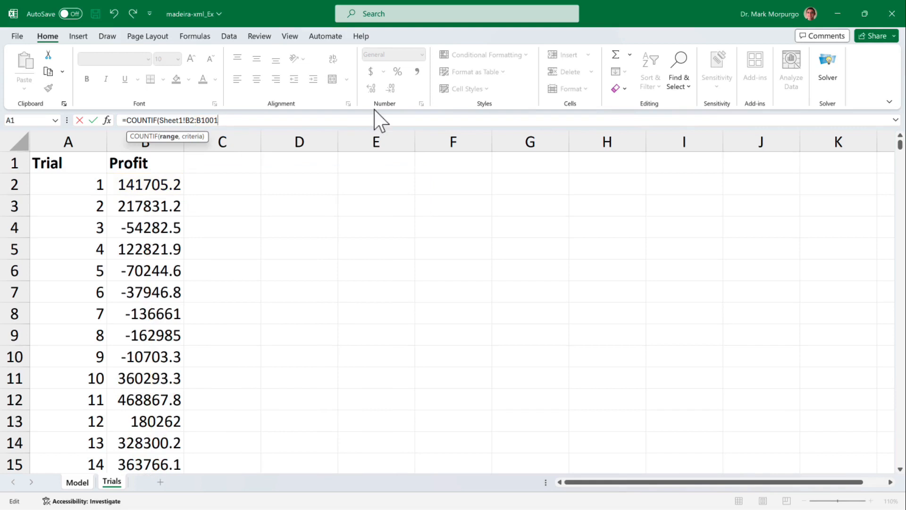
text(,"<0"))
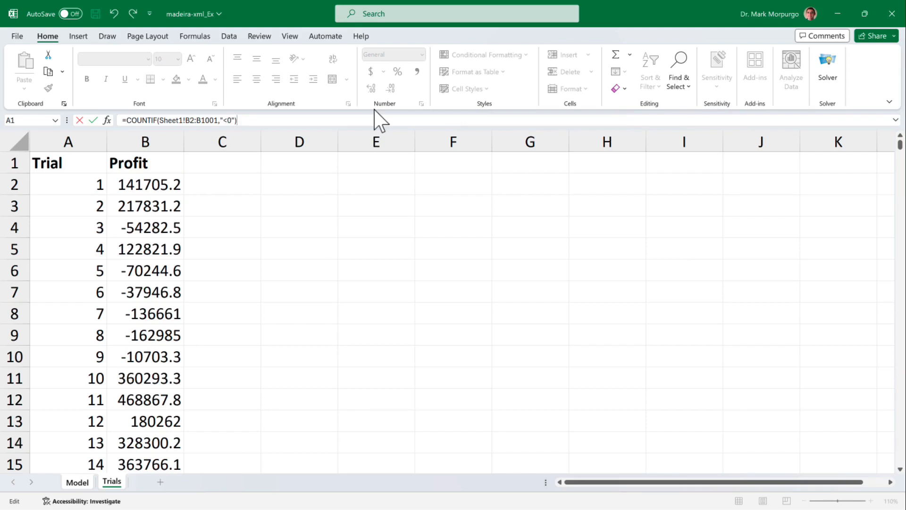
- Complete the loss probability formula by dividing the count of losses by COUNT(Sheet1!B2:B1001)
text(/count)
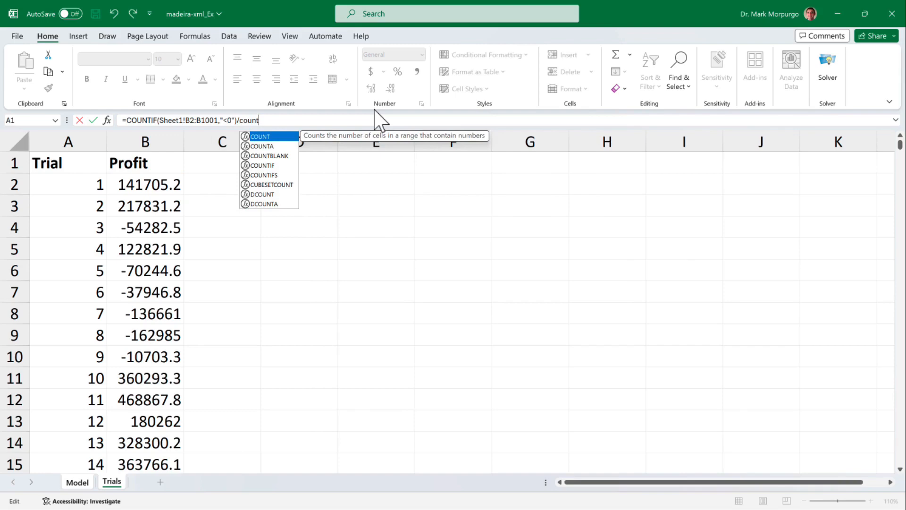
key(Tab)
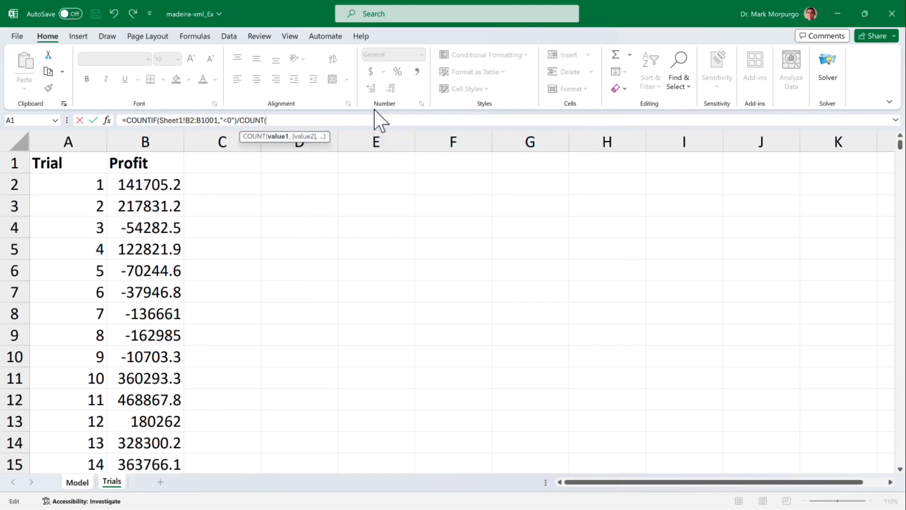
text(Sheet1!B2:B1001)
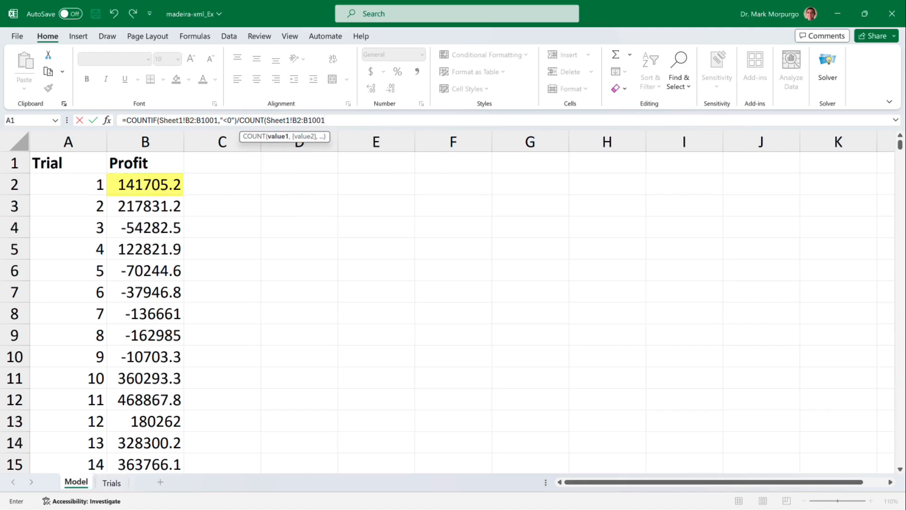
text())
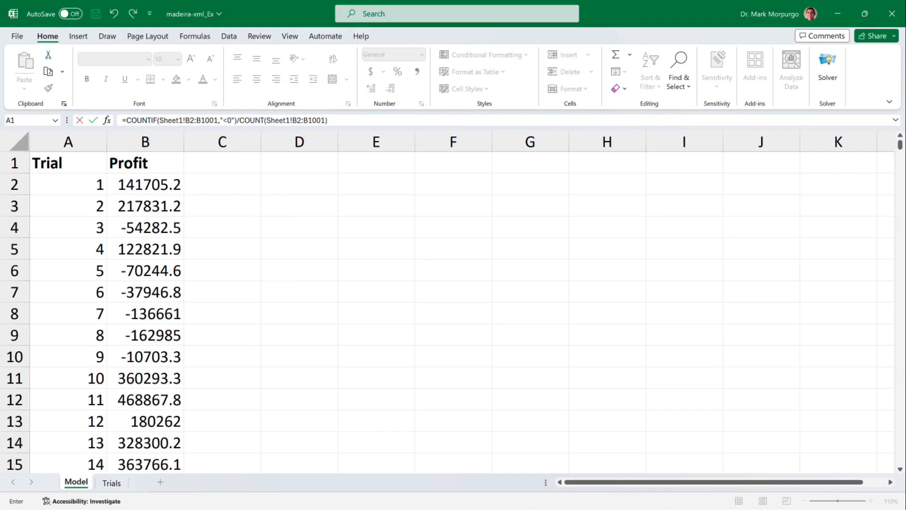
key(Return)
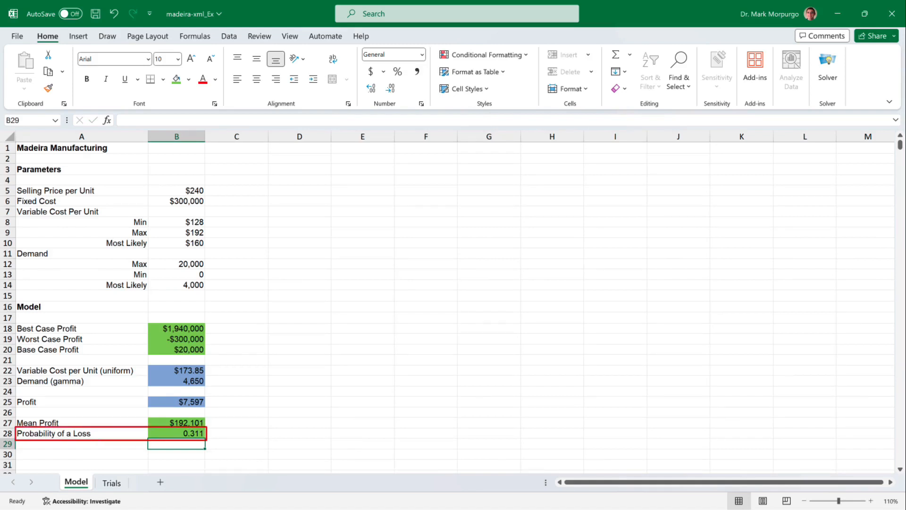
- Format the Probability of a Loss cell B28 as a percentage with one decimal place
click(176, 433)
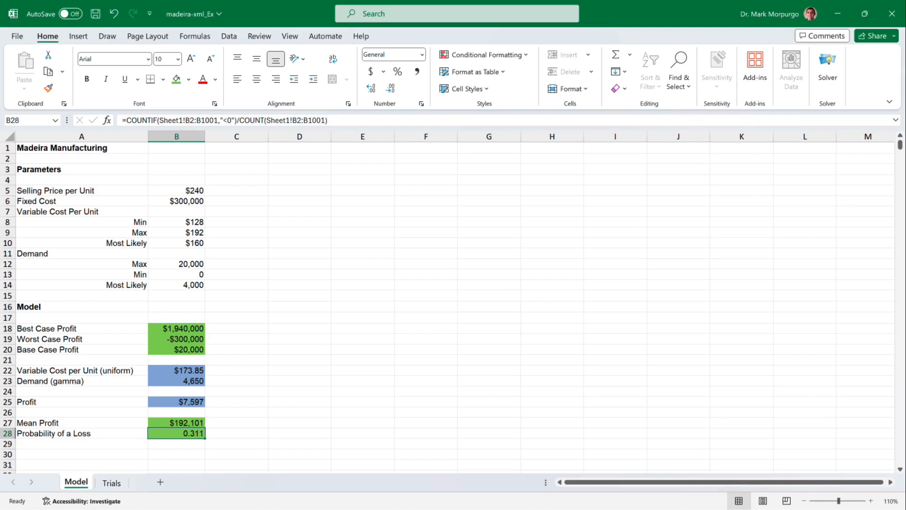
click(397, 73)
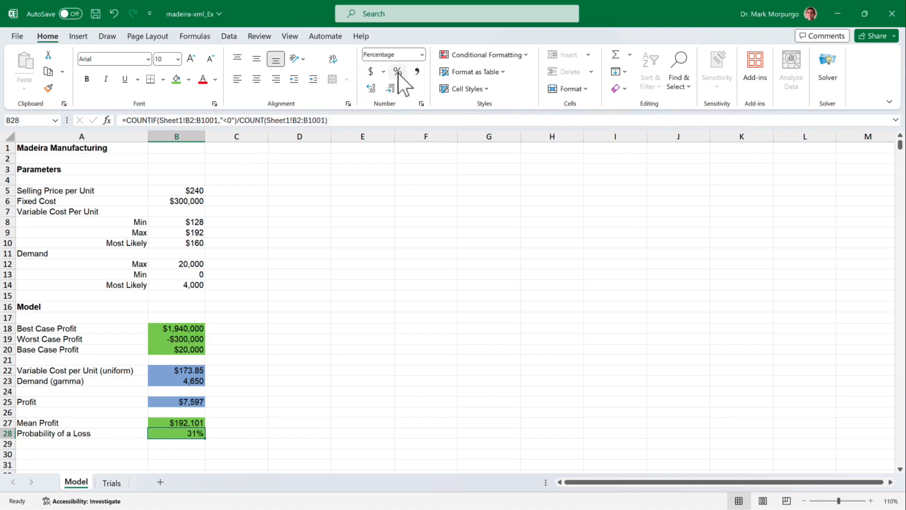
click(371, 88)
- Recalculate the simulation repeatedly to examine how the mean profit and loss probability vary between runs
key(F9)
key(F9)
key(F9)
key(F9)
key(F9)
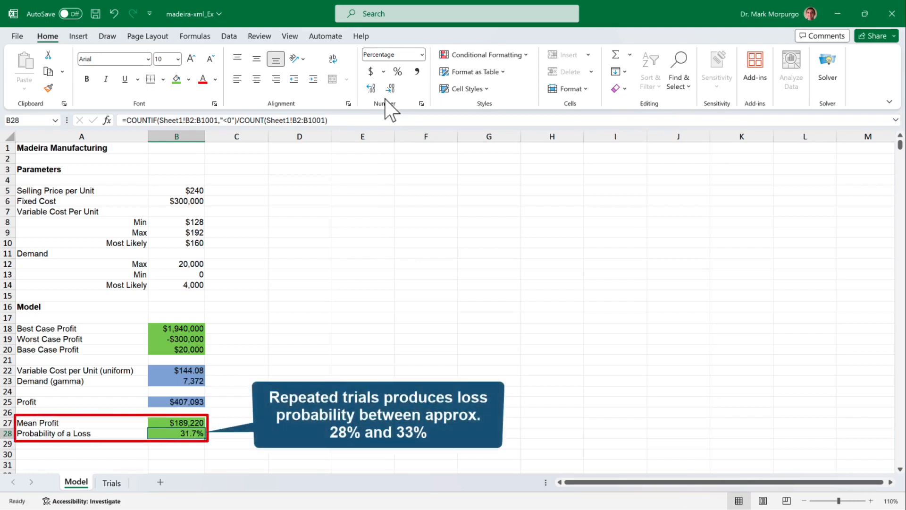
key(F9)
key(F9)
key(F9)
key(F9)
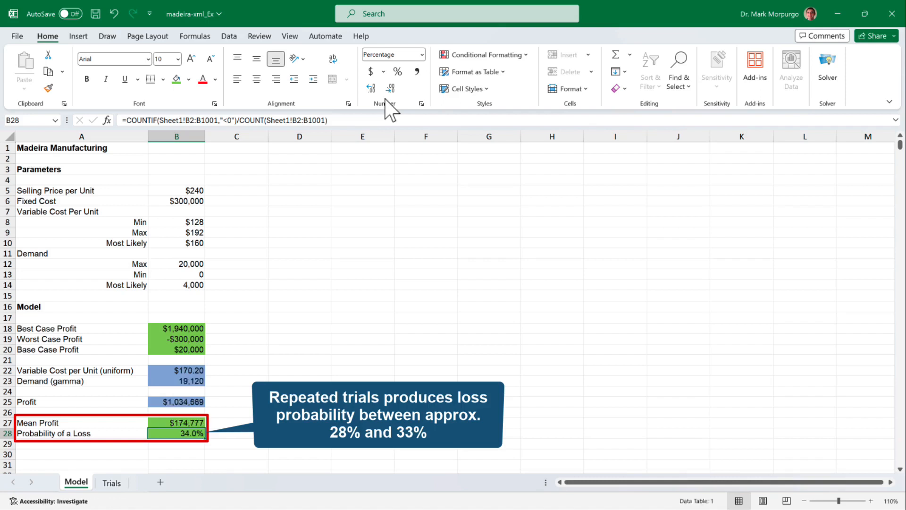
key(F9)
key(F9)
key(F9)
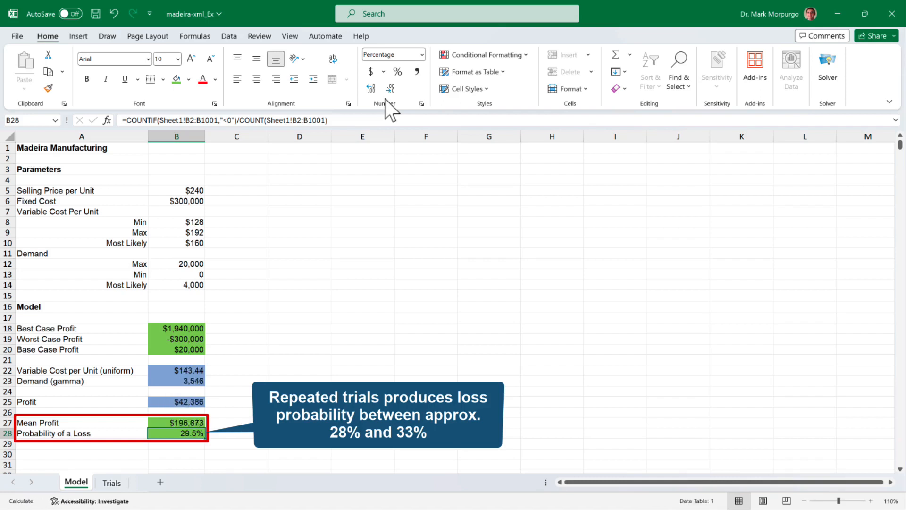